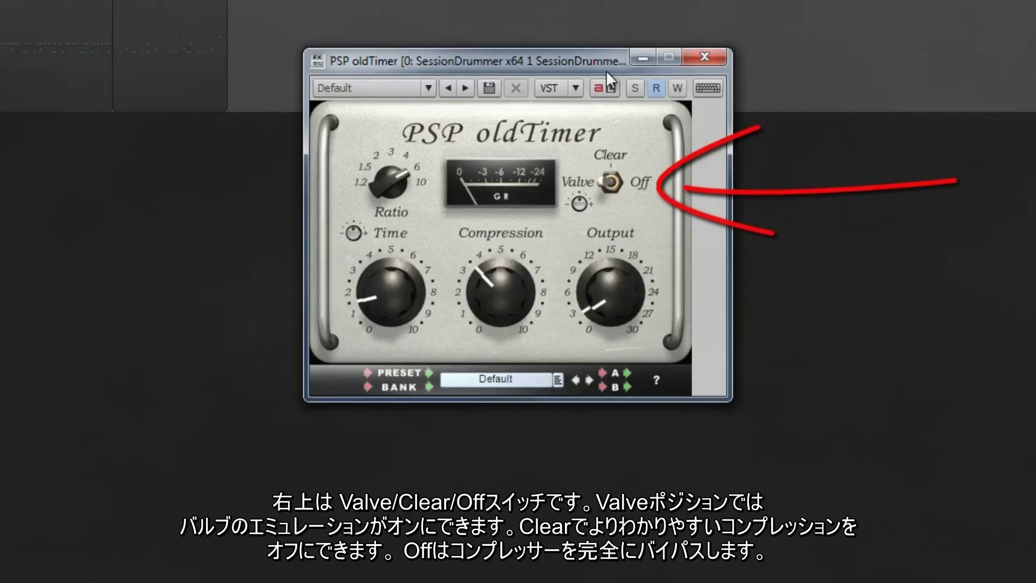
# - Demonstrate the compressor's mode switch by setting Clear, Off and Valve in turn, and try the trim knob below Valve
pyautogui.click(618, 156)
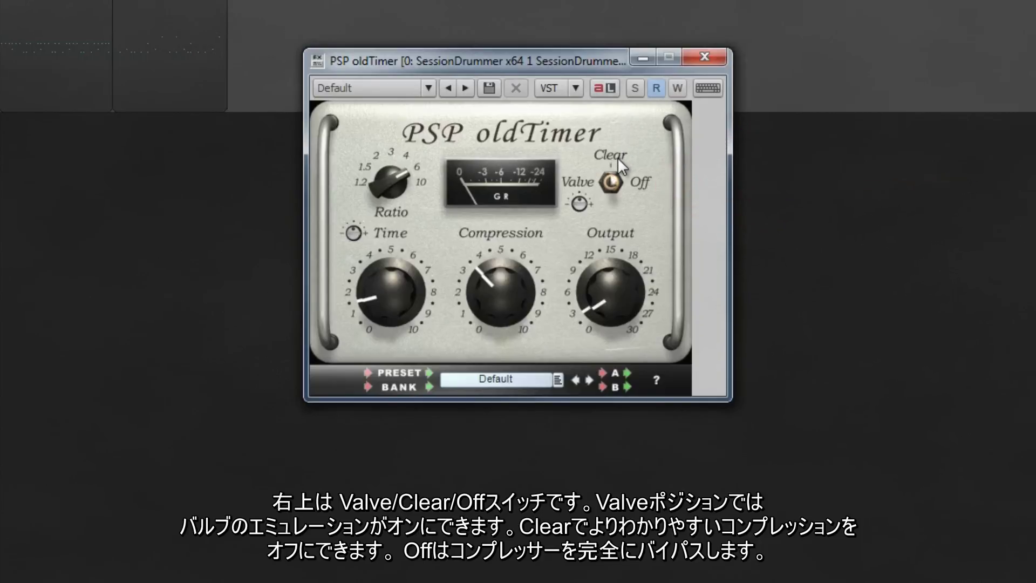
pyautogui.click(645, 183)
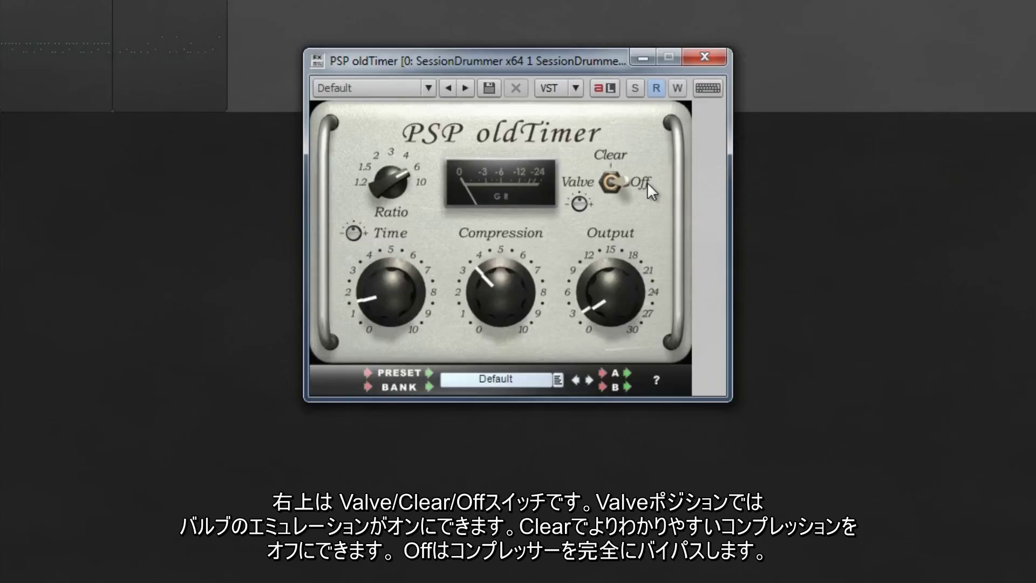
pyautogui.click(578, 182)
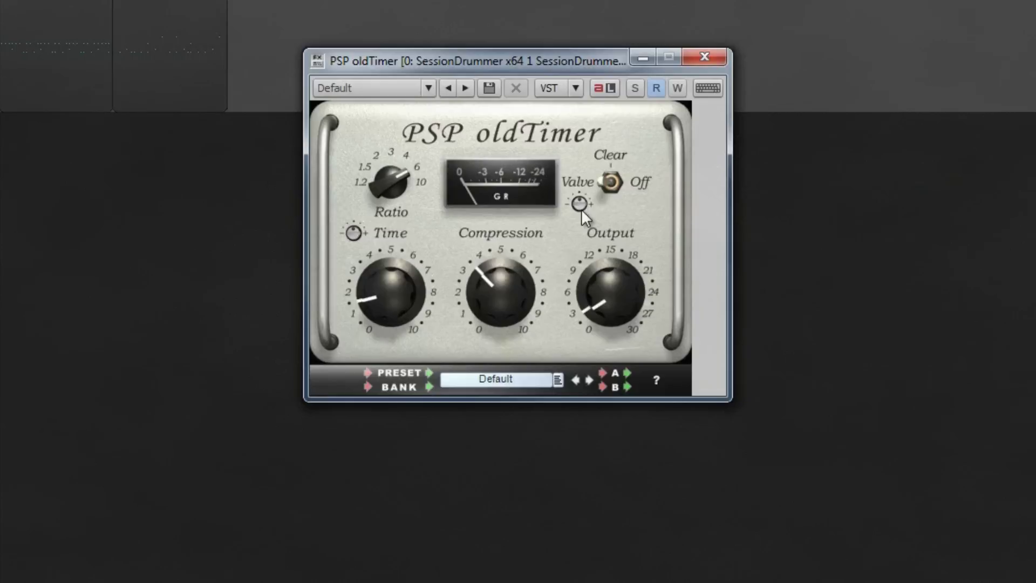
pyautogui.moveTo(578, 204); pyautogui.dragTo(581, 235)
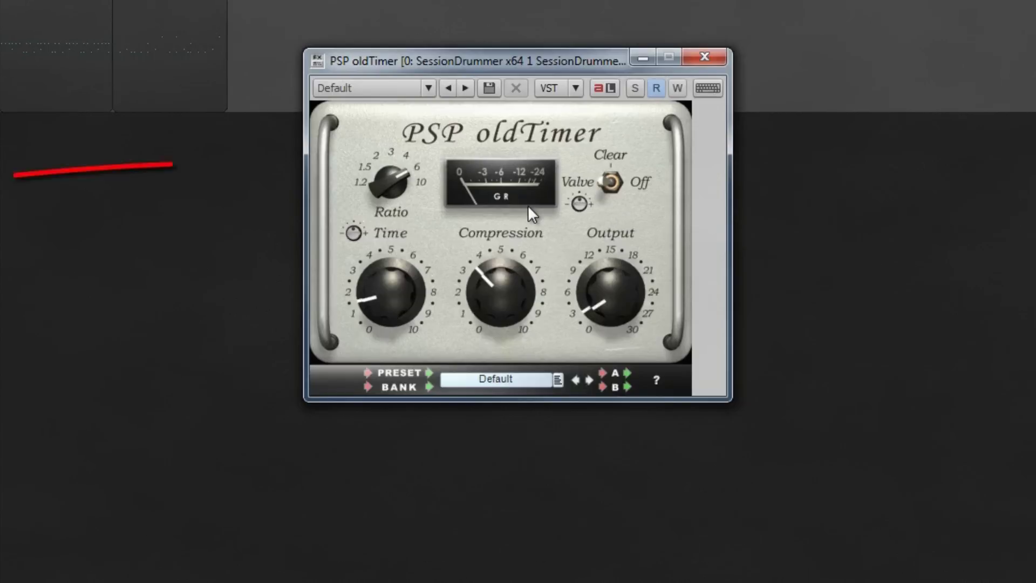
# - Sweep the compressor's Ratio knob through its range from 1.2 upward and leave it at 1.5
pyautogui.moveTo(389, 171); pyautogui.dragTo(482, 378)
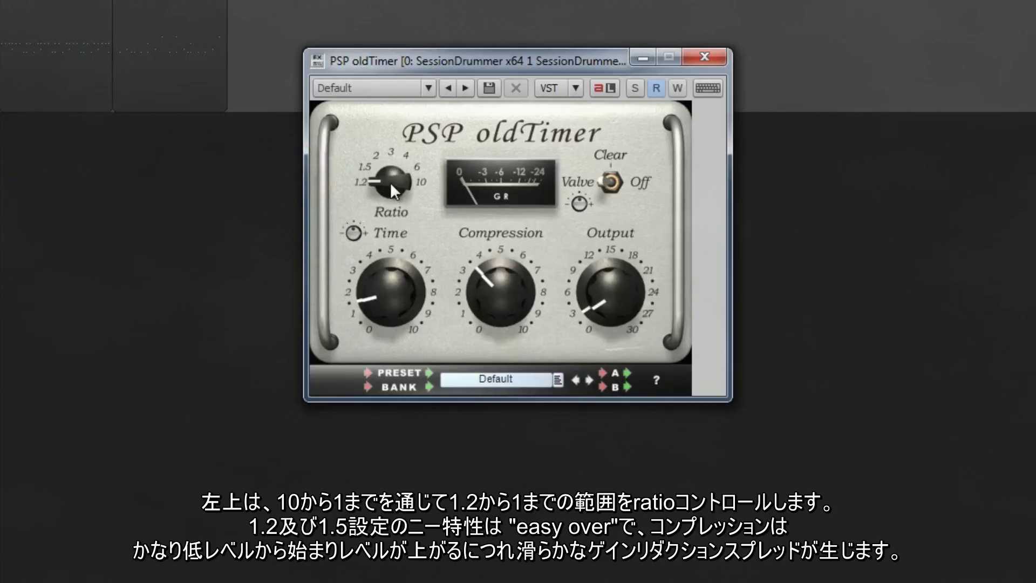
pyautogui.moveTo(391, 182); pyautogui.dragTo(379, 37)
pyautogui.moveTo(392, 174); pyautogui.dragTo(382, 196)
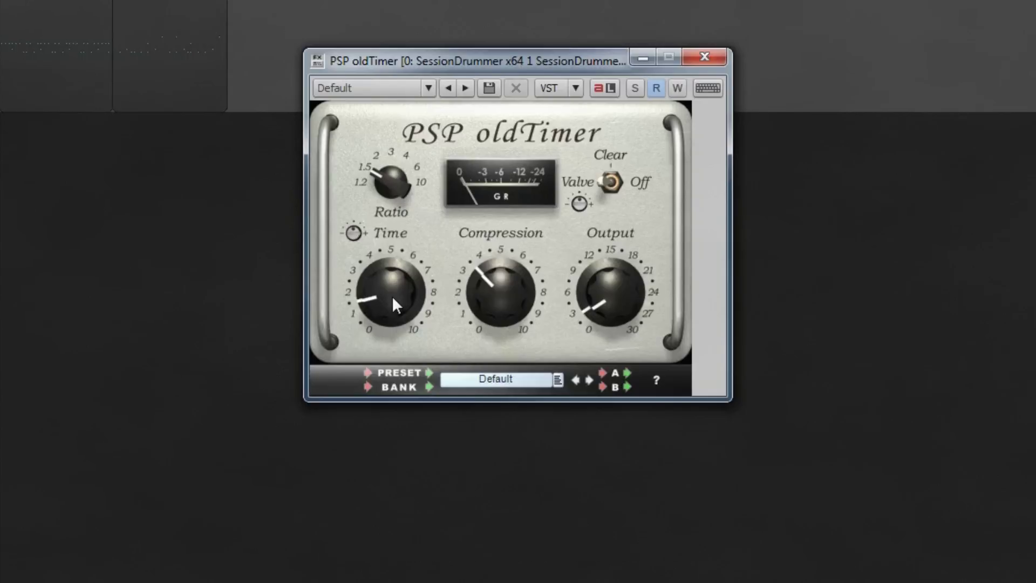
# - Sweep the Time knob through its low, middle and high settings and leave it at about 4
pyautogui.moveTo(392, 295)
pyautogui.mouseDown()
pyautogui.moveTo(396, 327)
pyautogui.moveTo(357, 99)
pyautogui.moveTo(365, 22)
pyautogui.moveTo(360, 229)
pyautogui.mouseUp()
pyautogui.moveTo(367, 311)
pyautogui.mouseDown()
pyautogui.moveTo(399, 364)
pyautogui.moveTo(383, 300)
pyautogui.mouseUp()
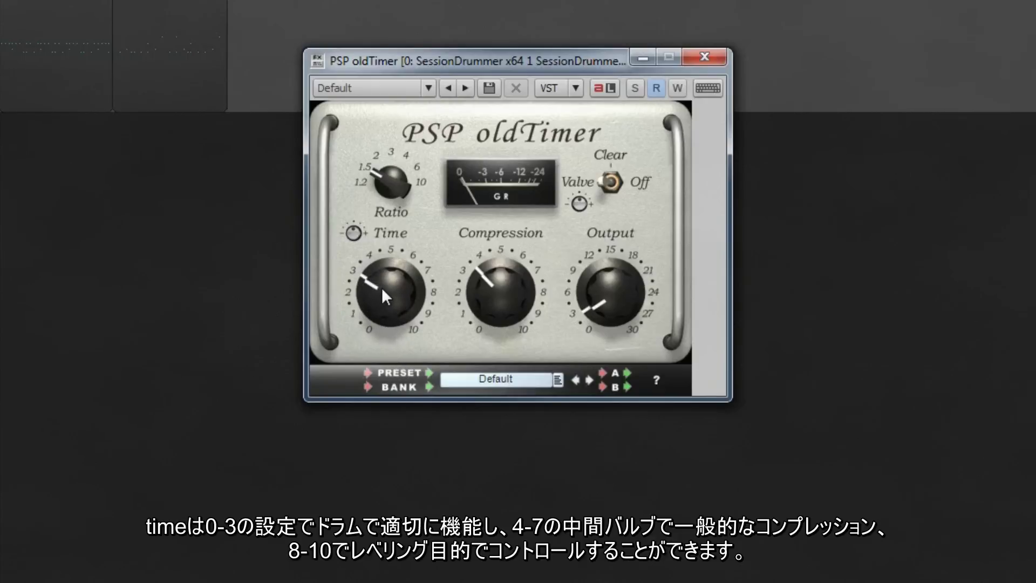
pyautogui.moveTo(379, 279); pyautogui.dragTo(372, 198)
pyautogui.moveTo(385, 290); pyautogui.dragTo(379, 200)
pyautogui.moveTo(381, 250); pyautogui.dragTo(392, 359)
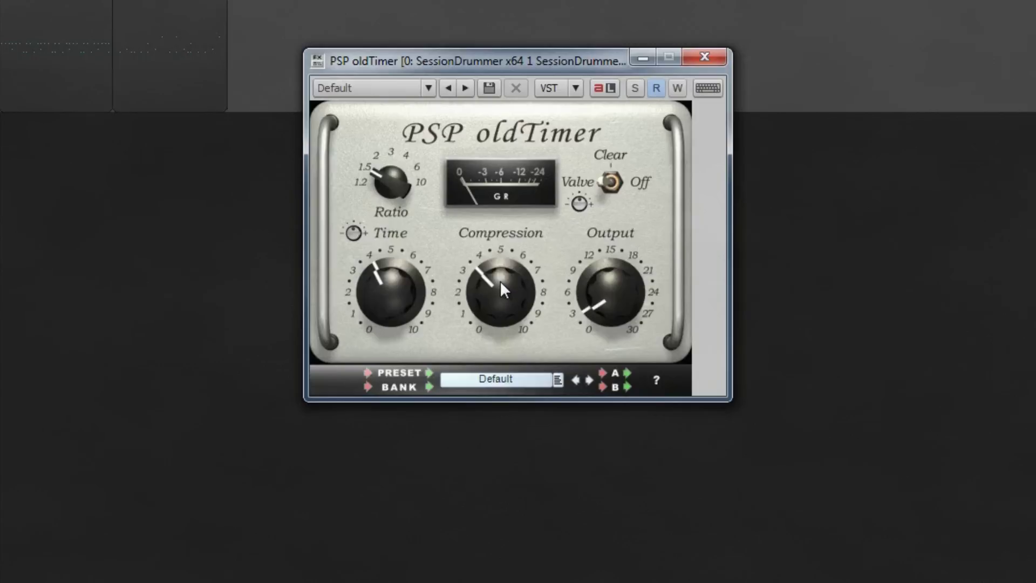
# - Sweep Compression through its range and leave it at about 4, with Ratio at 2 and Output at 6
pyautogui.moveTo(501, 283); pyautogui.dragTo(507, 372)
pyautogui.moveTo(463, 243); pyautogui.dragTo(447, 43)
pyautogui.moveTo(445, 95); pyautogui.dragTo(480, 272)
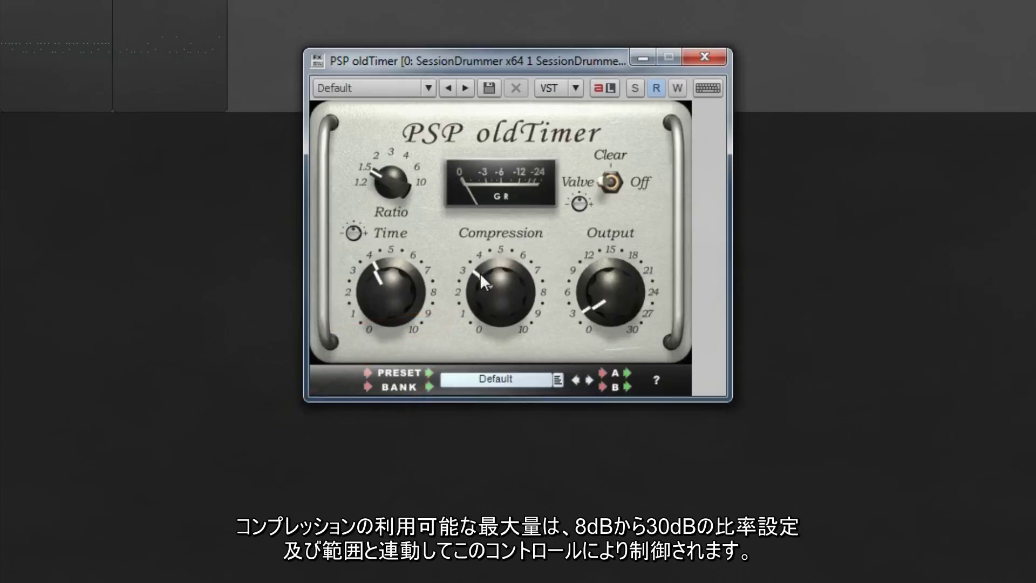
pyautogui.moveTo(405, 182); pyautogui.dragTo(390, 180)
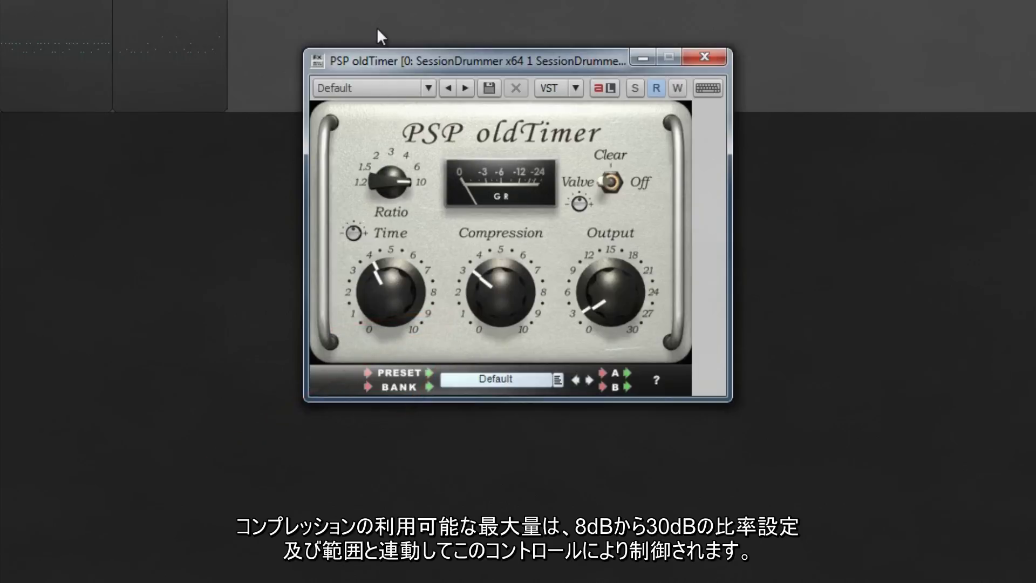
pyautogui.moveTo(486, 292); pyautogui.dragTo(486, 272)
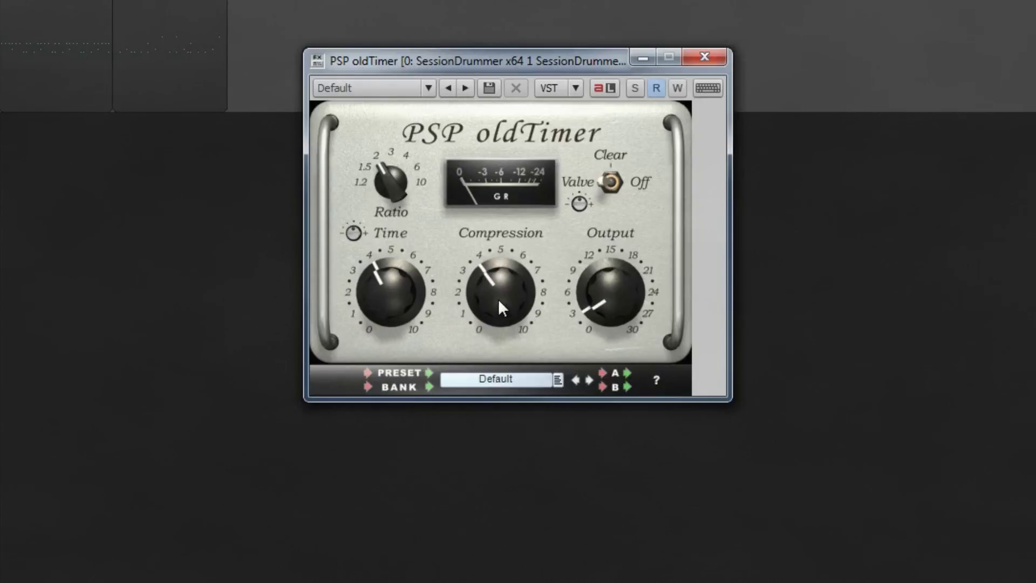
pyautogui.moveTo(611, 308); pyautogui.dragTo(613, 282)
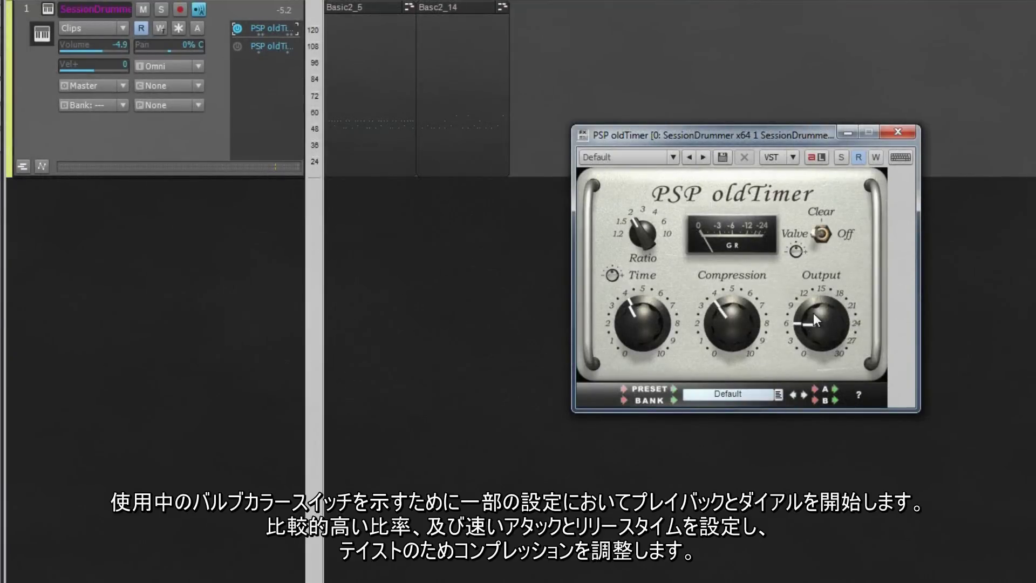
# - Play the drum track and set its compressor to Ratio 6, Time about 1.5 and Compression about 4.5
pyautogui.press('space')
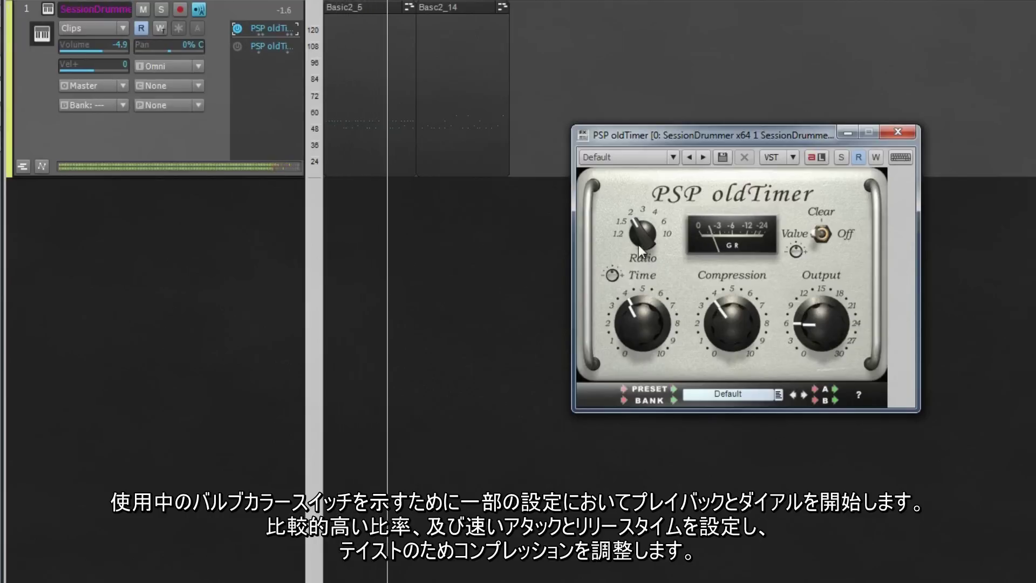
pyautogui.moveTo(637, 224); pyautogui.dragTo(633, 190)
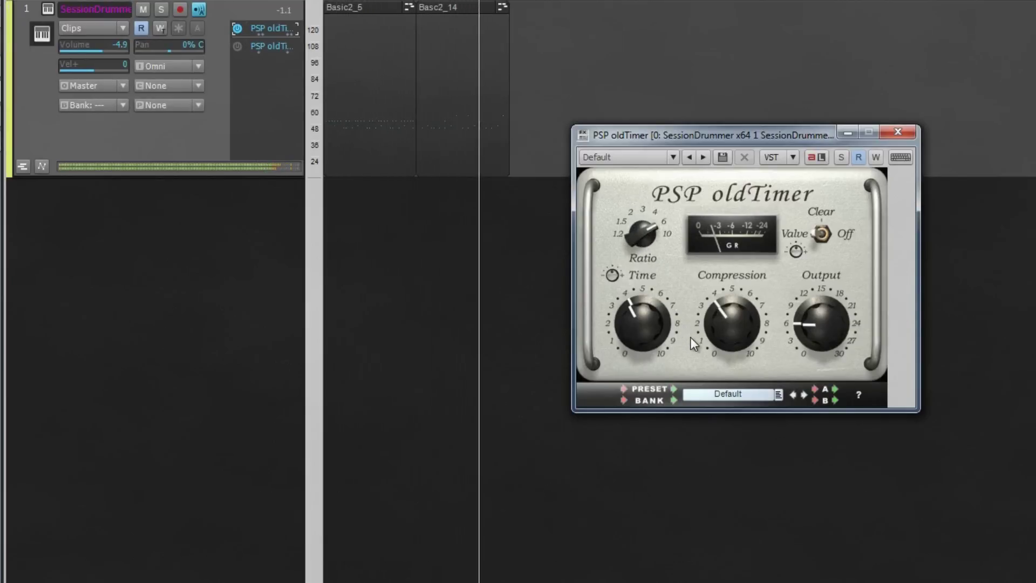
pyautogui.moveTo(649, 304); pyautogui.dragTo(631, 325)
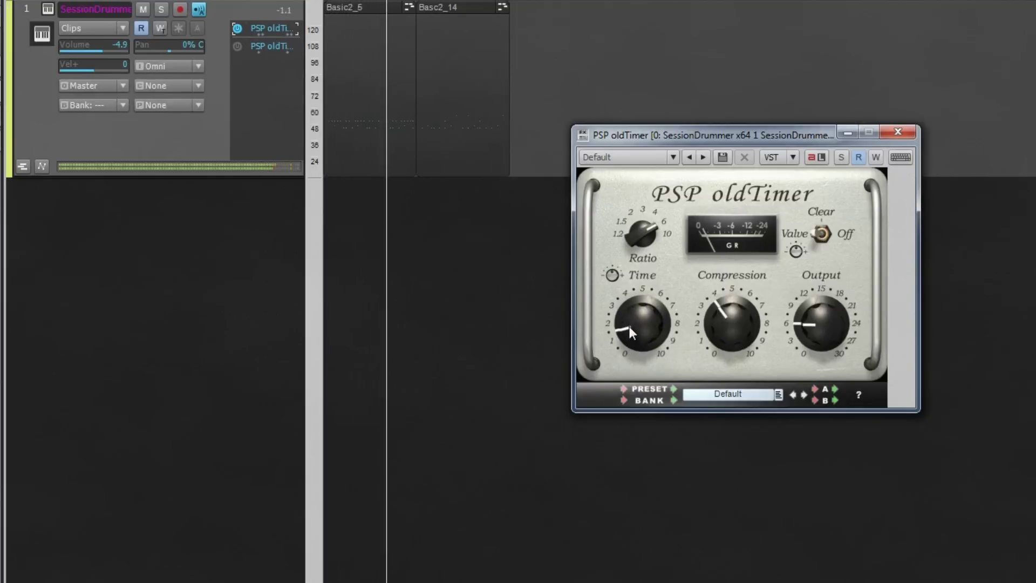
pyautogui.moveTo(726, 325); pyautogui.dragTo(727, 318)
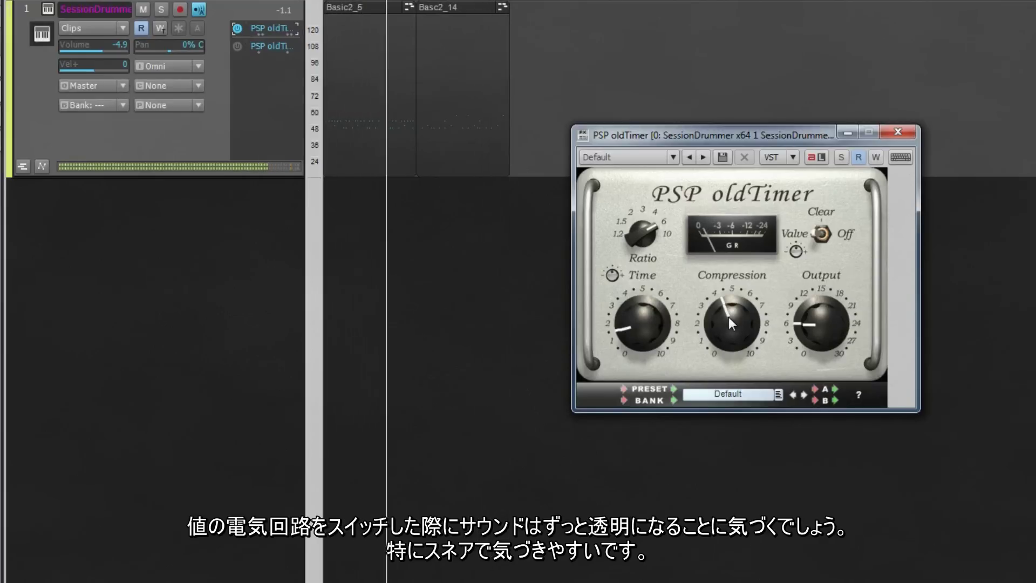
# - Compare the Clear, Off and Valve modes on the drum track during playback, ending on Valve
pyautogui.click(822, 214)
pyautogui.click(845, 232)
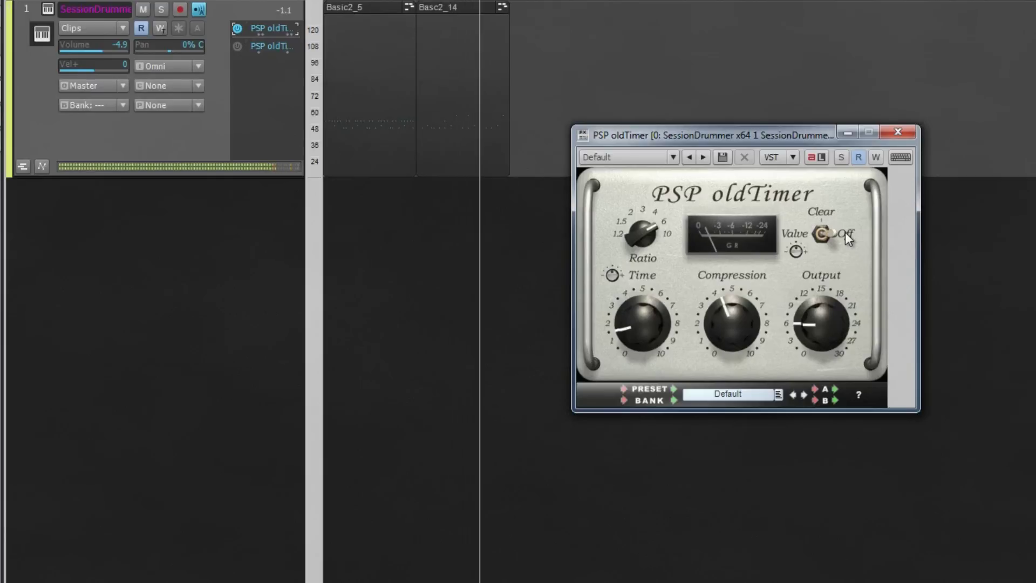
pyautogui.click(820, 212)
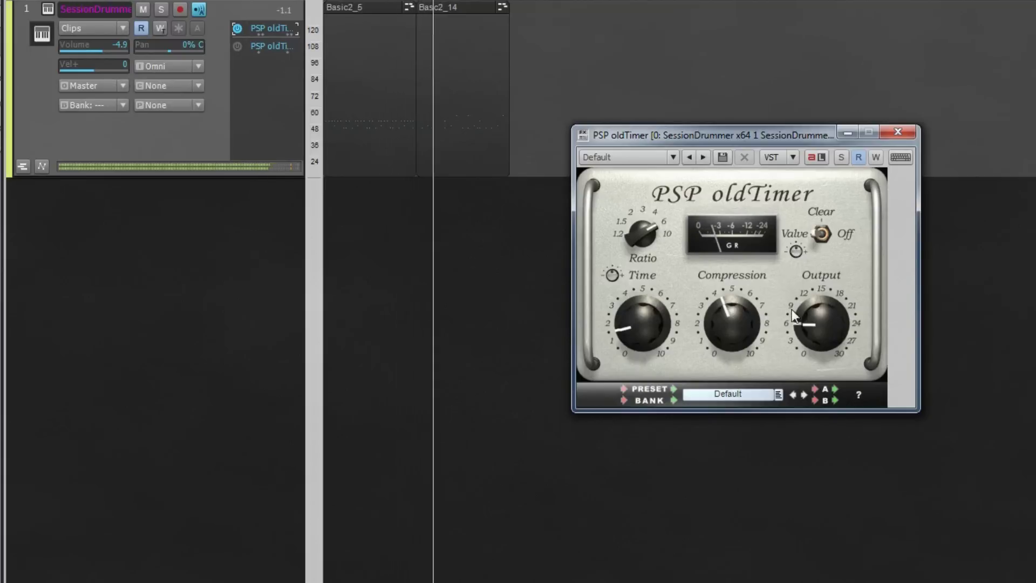
pyautogui.click(826, 215)
pyautogui.click(849, 233)
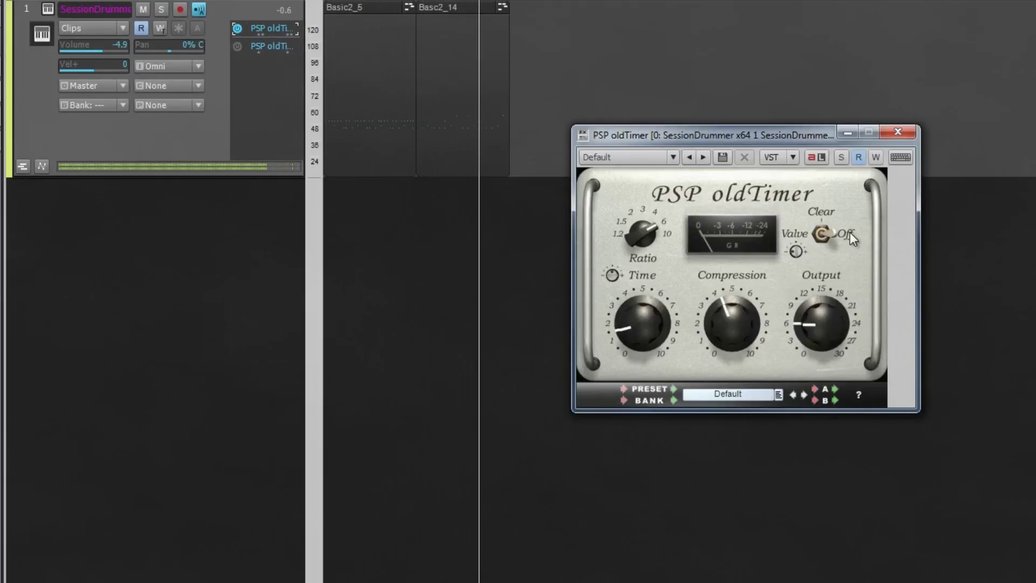
pyautogui.click(798, 234)
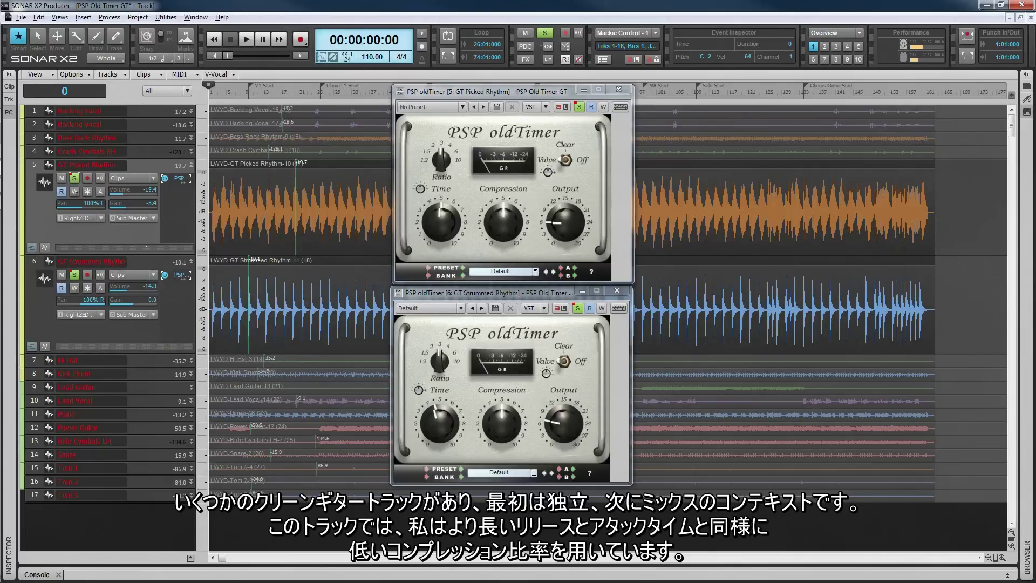
# - Play the guitar project and set the GT Strummed Rhythm compressor to Time 5, Compression about 4 and Output about 6
pyautogui.press('space')
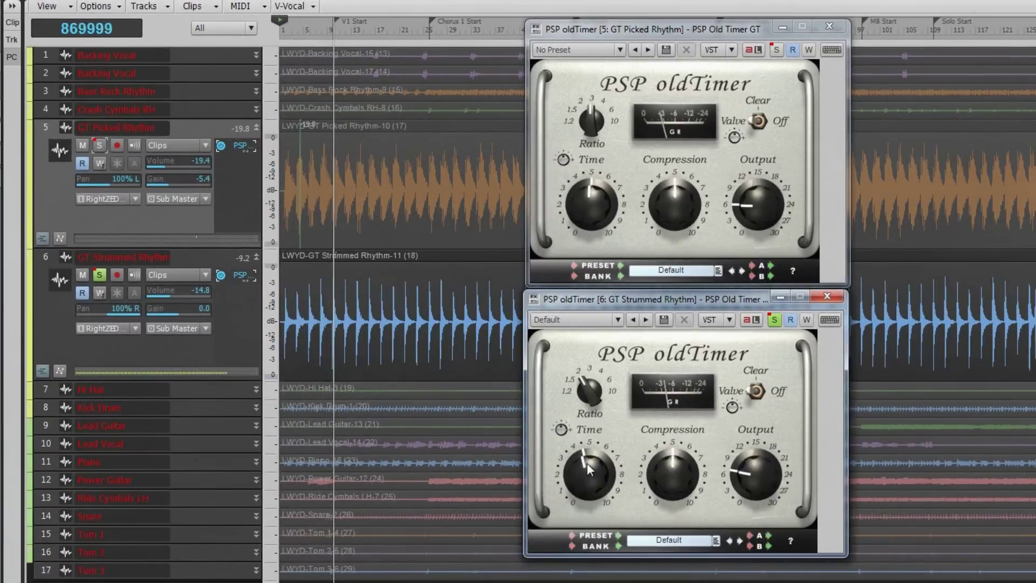
pyautogui.moveTo(587, 462); pyautogui.dragTo(589, 457)
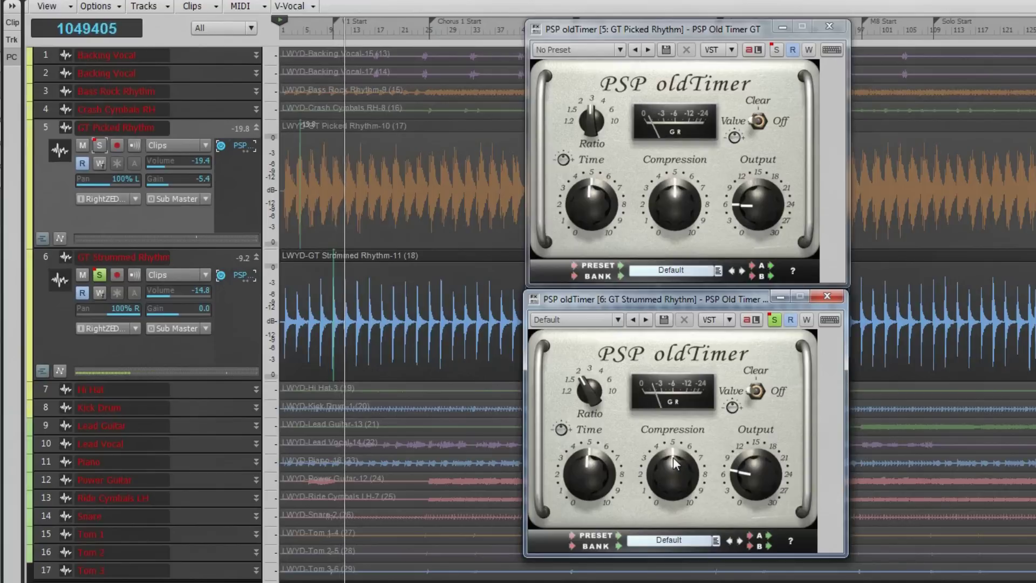
pyautogui.moveTo(673, 457); pyautogui.dragTo(667, 470)
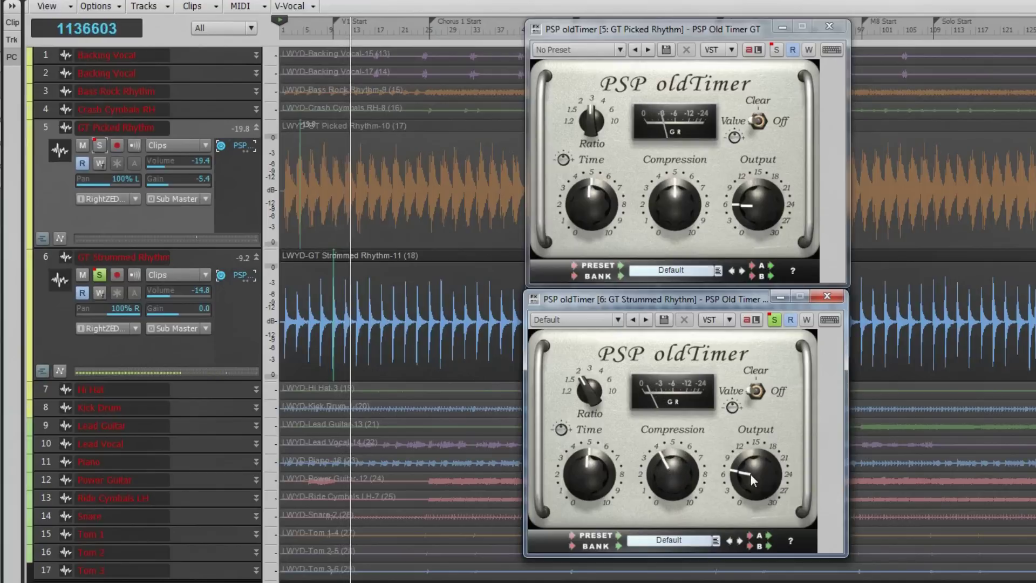
pyautogui.moveTo(750, 476); pyautogui.dragTo(749, 480)
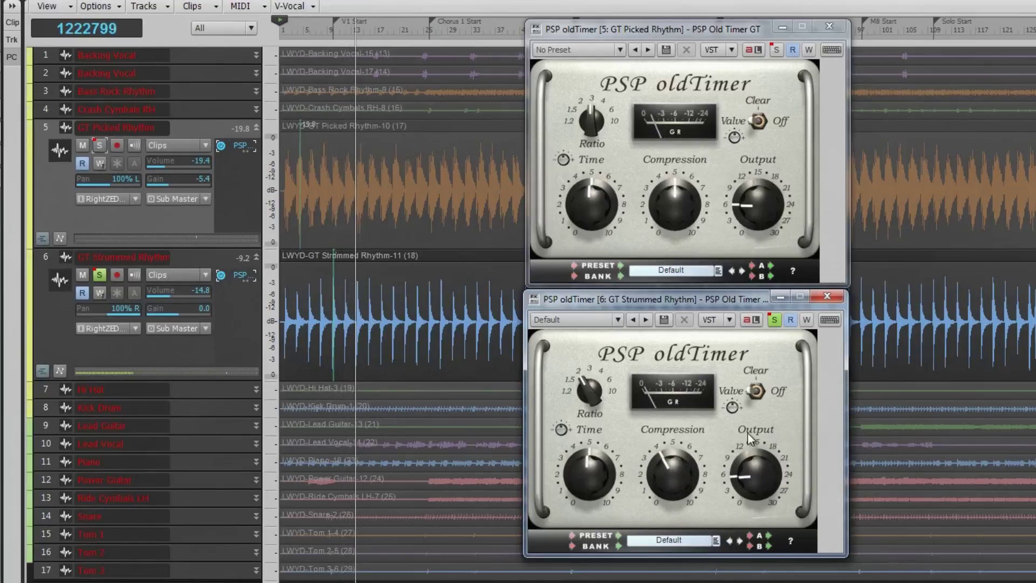
# - Compare the Clear and Off modes with Valve on the GT Strummed Rhythm compressor, ending on Valve
pyautogui.click(757, 391)
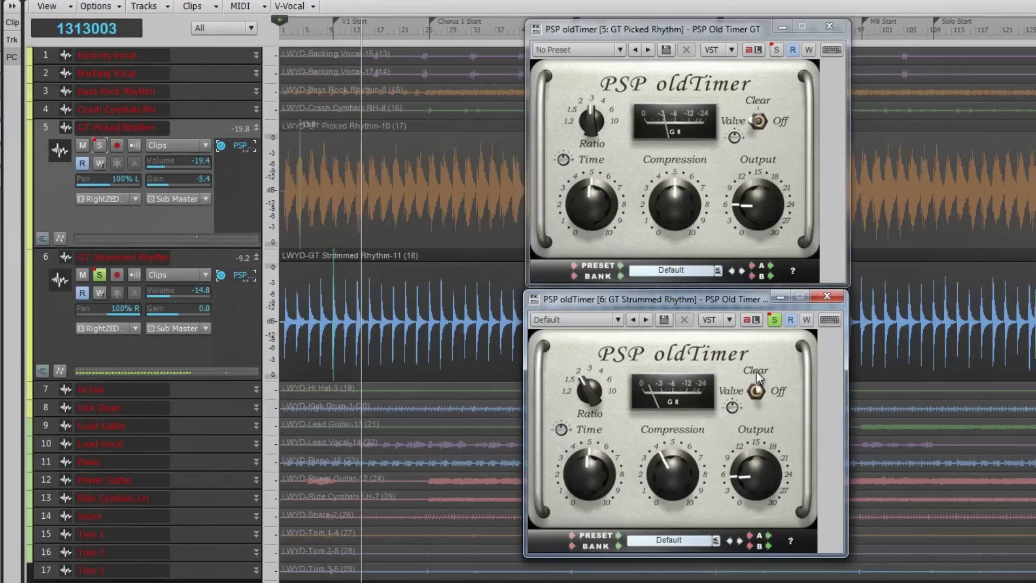
pyautogui.click(777, 391)
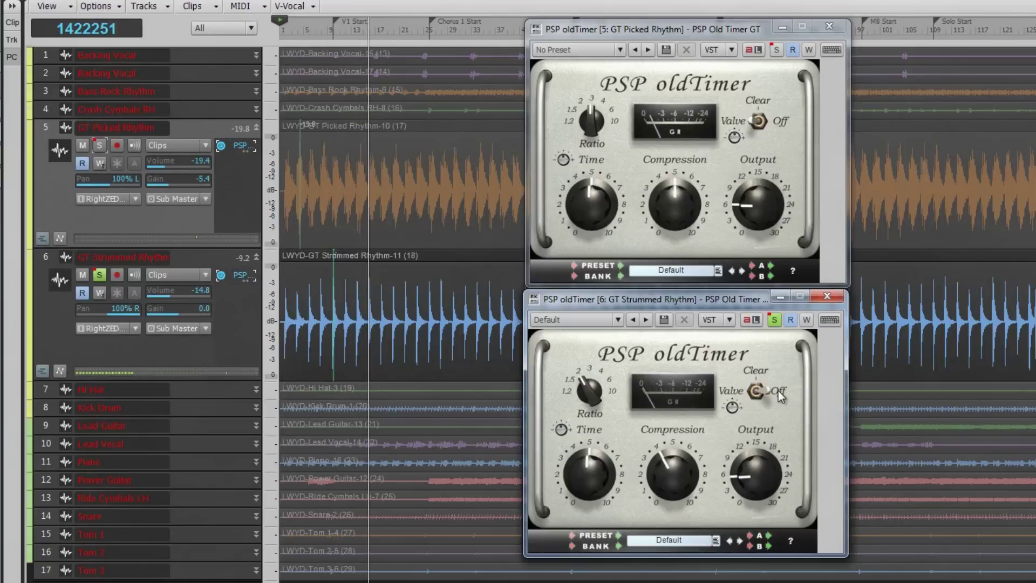
pyautogui.click(736, 394)
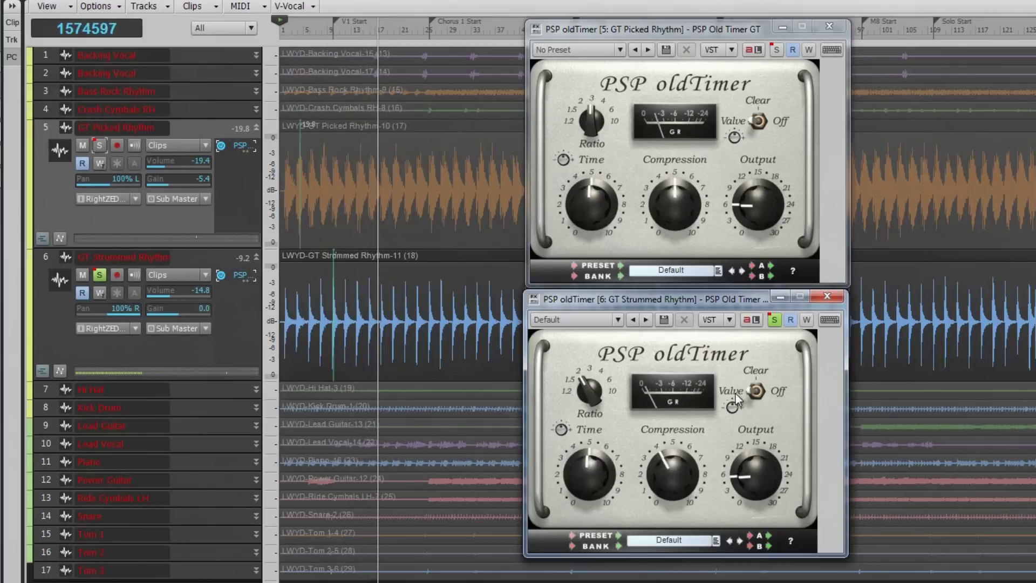
# - Solo only GT Picked Rhythm and set its compressor to Ratio 1.5, Time about 3.5, Compression about 4 and Output about 7
pyautogui.keyDown('ctrl'); pyautogui.click(99, 146); pyautogui.keyUp('ctrl')
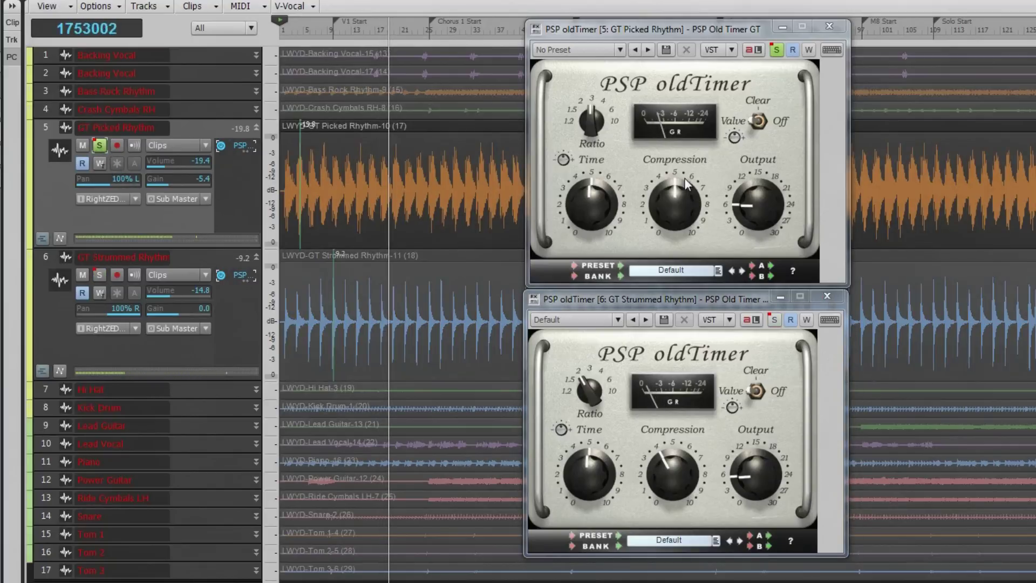
pyautogui.moveTo(587, 111); pyautogui.dragTo(581, 127)
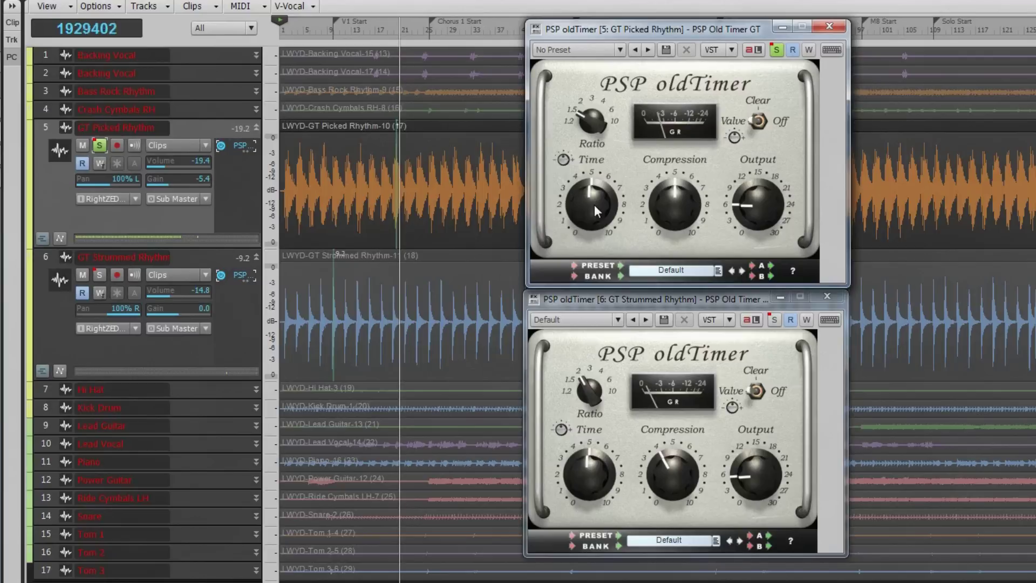
pyautogui.moveTo(592, 192); pyautogui.dragTo(584, 209)
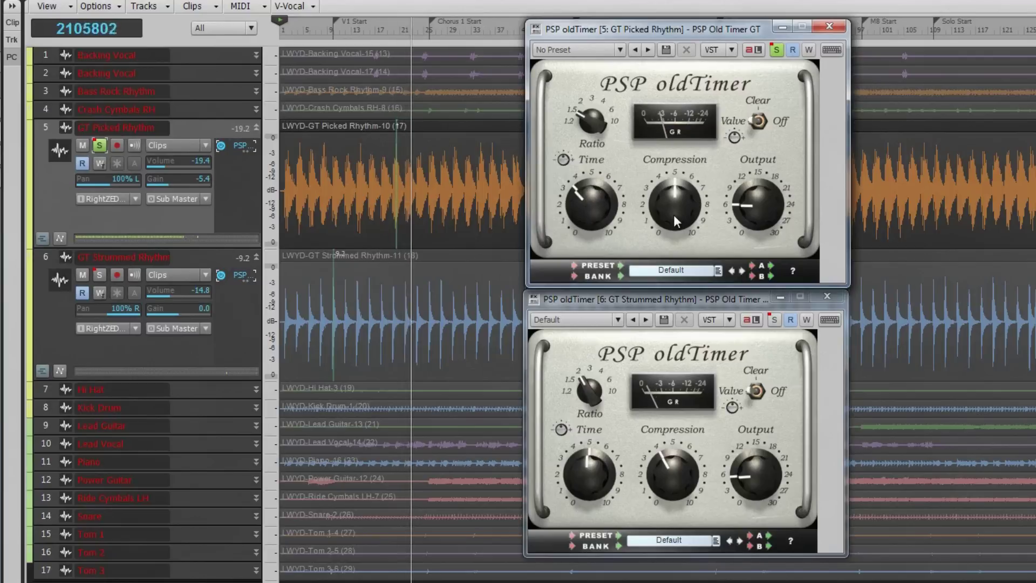
pyautogui.moveTo(672, 215)
pyautogui.mouseDown()
pyautogui.moveTo(672, 190)
pyautogui.moveTo(670, 217)
pyautogui.mouseUp()
pyautogui.moveTo(738, 210); pyautogui.dragTo(739, 202)
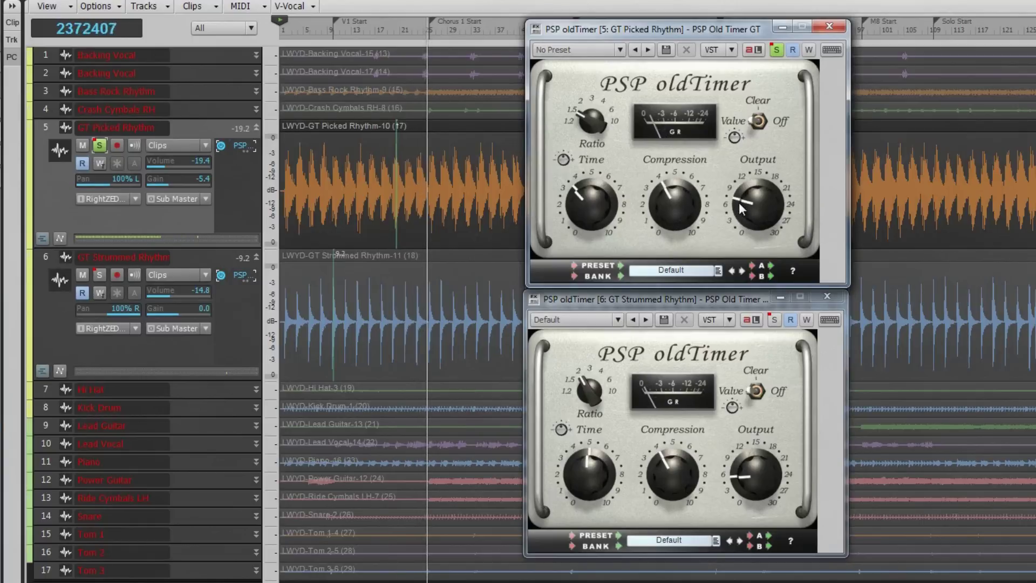
# - Compare Clear and Off on the GT Picked Rhythm compressor, leave it on Clear, and unsolo the track to play the full mix
pyautogui.click(757, 103)
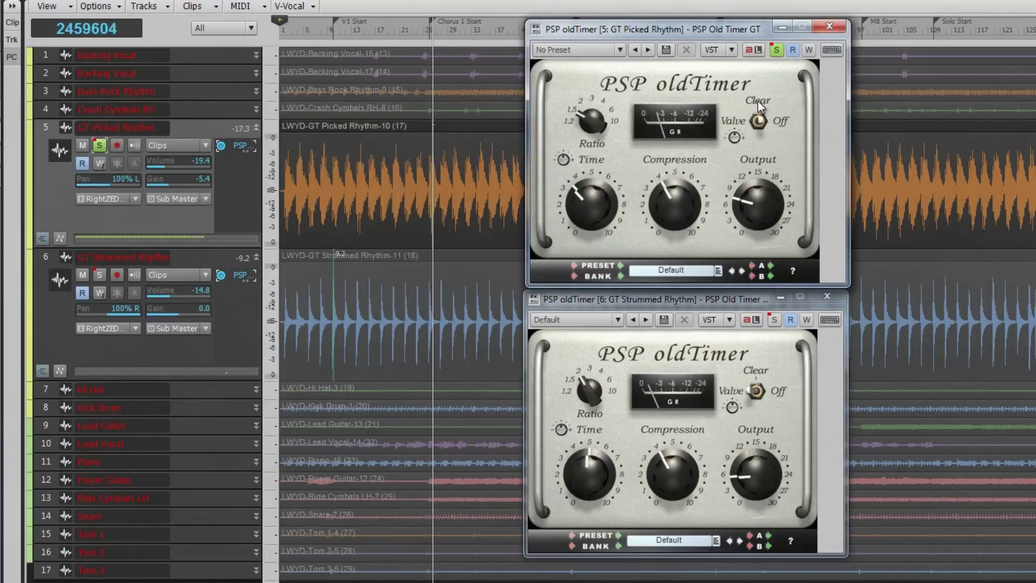
pyautogui.click(779, 124)
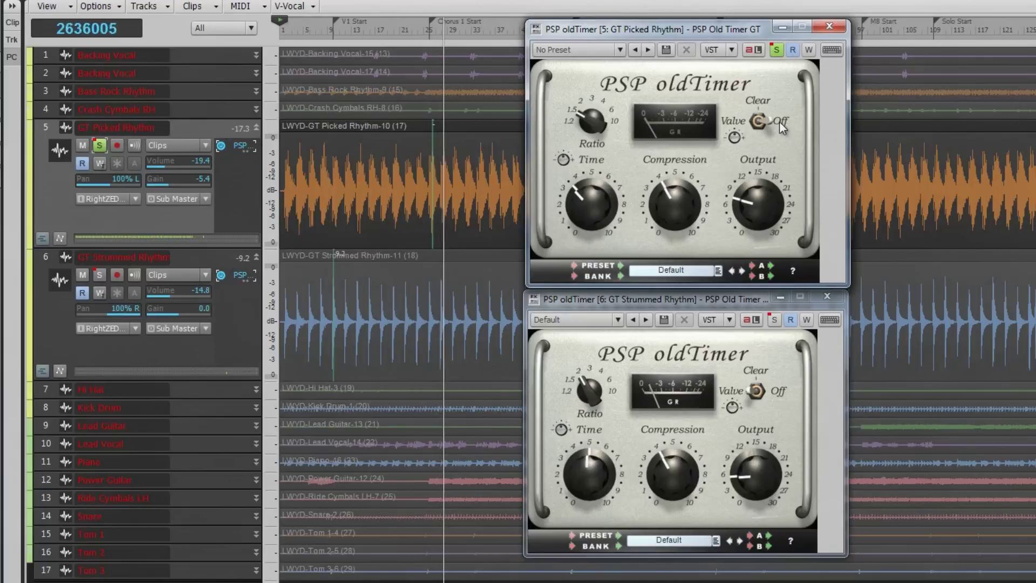
pyautogui.click(759, 101)
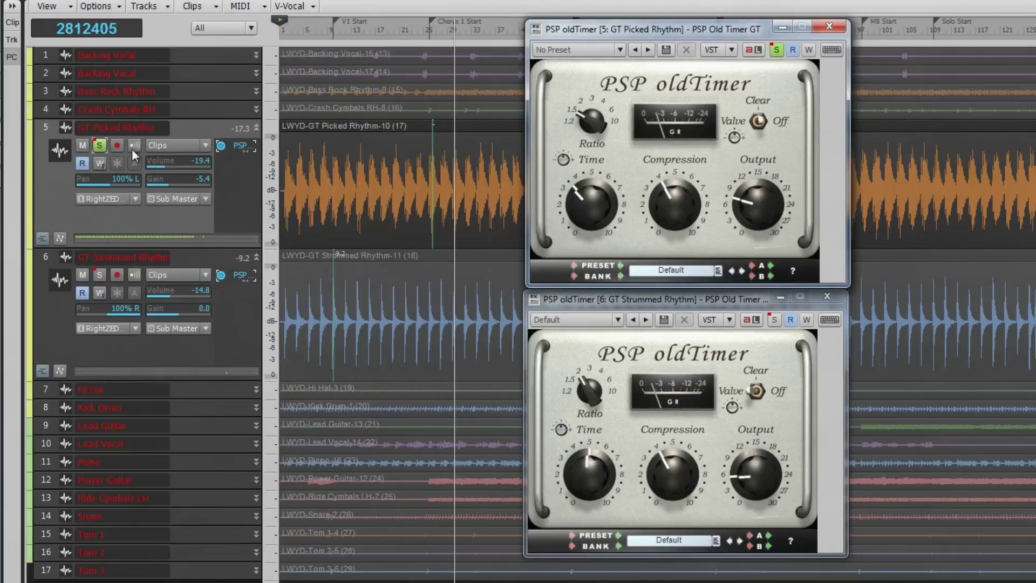
pyautogui.click(101, 148)
pyautogui.click(101, 147)
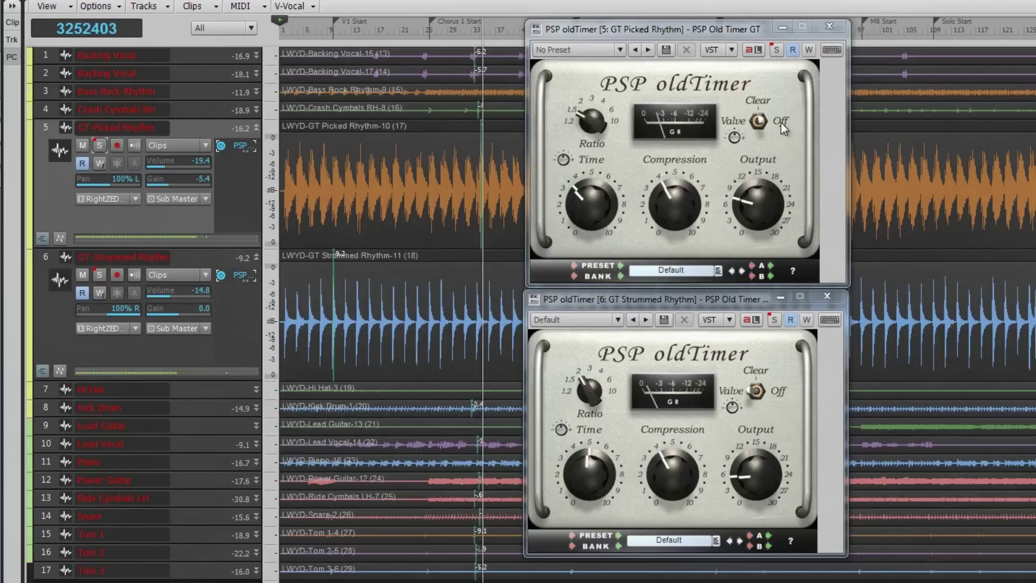
# - Raise the GT Picked Rhythm compressor's Output to about 8 and compare Off with Clear, leaving it on Clear
pyautogui.click(761, 202)
pyautogui.click(785, 122)
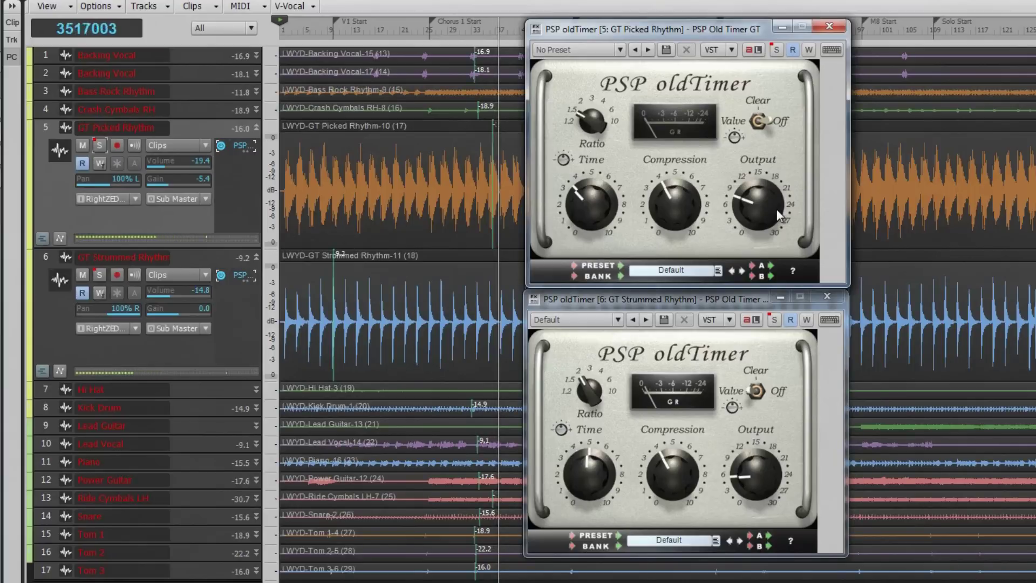
pyautogui.click(756, 104)
# - Compare Off with Valve on the GT Strummed Rhythm compressor, leave it on Valve, and solo both guitar tracks
pyautogui.click(778, 394)
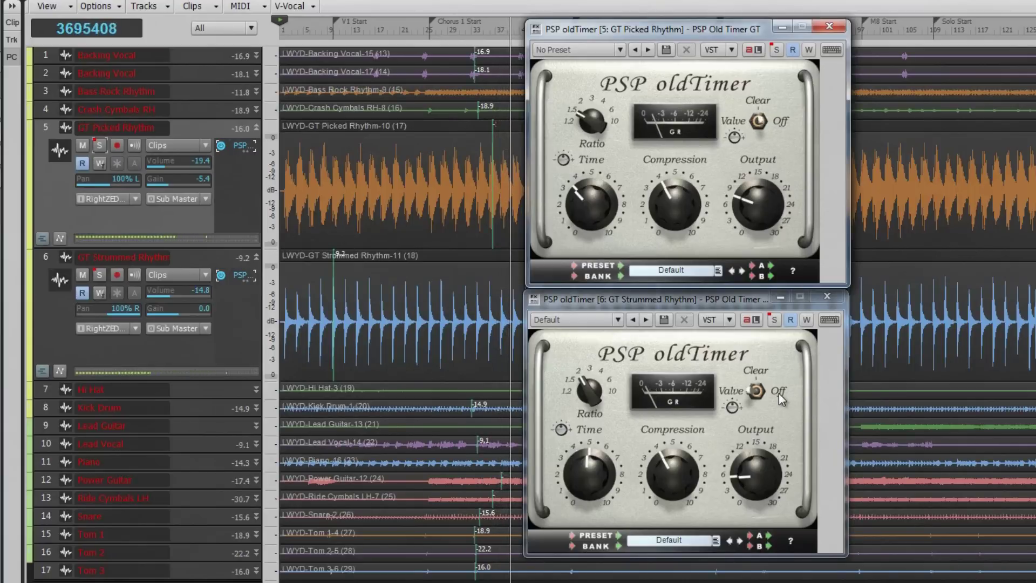
pyautogui.click(778, 392)
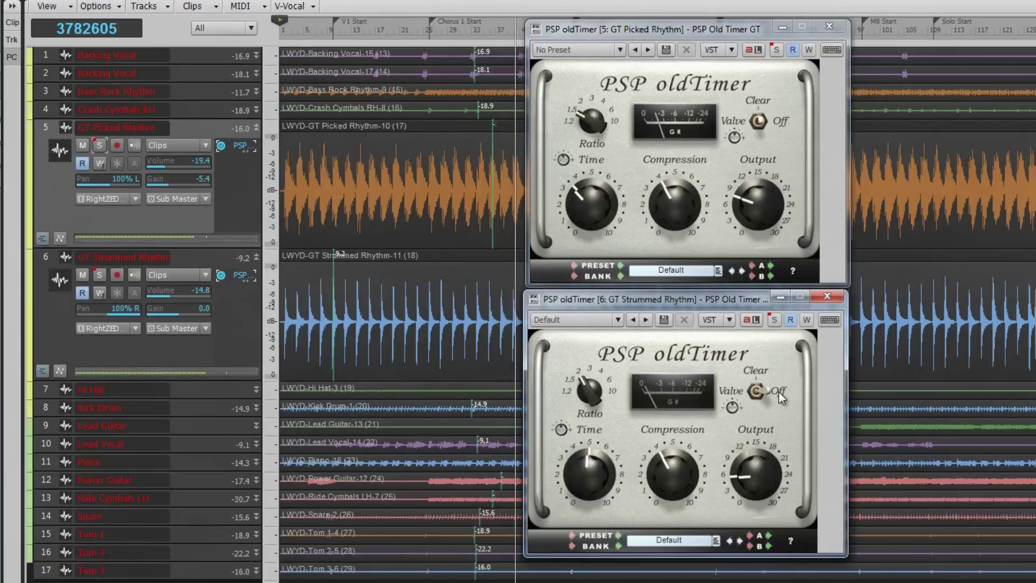
pyautogui.click(732, 396)
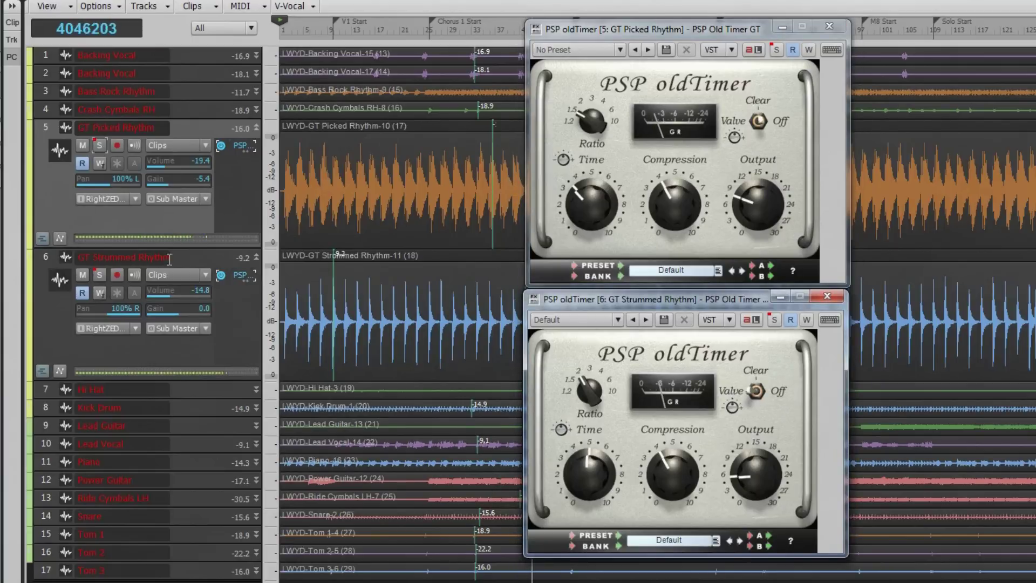
pyautogui.keyDown('ctrl'); pyautogui.click(100, 274); pyautogui.keyUp('ctrl')
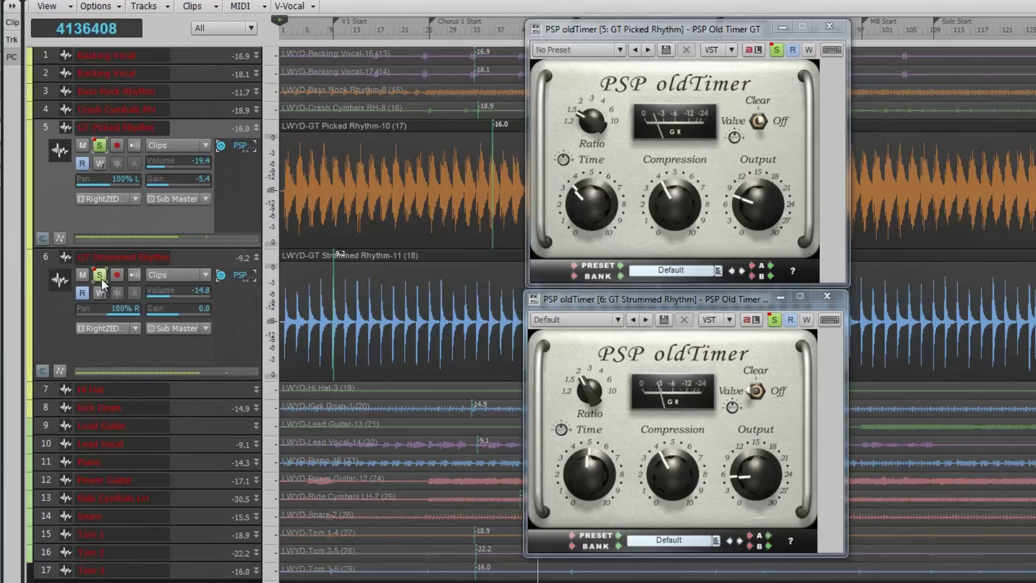
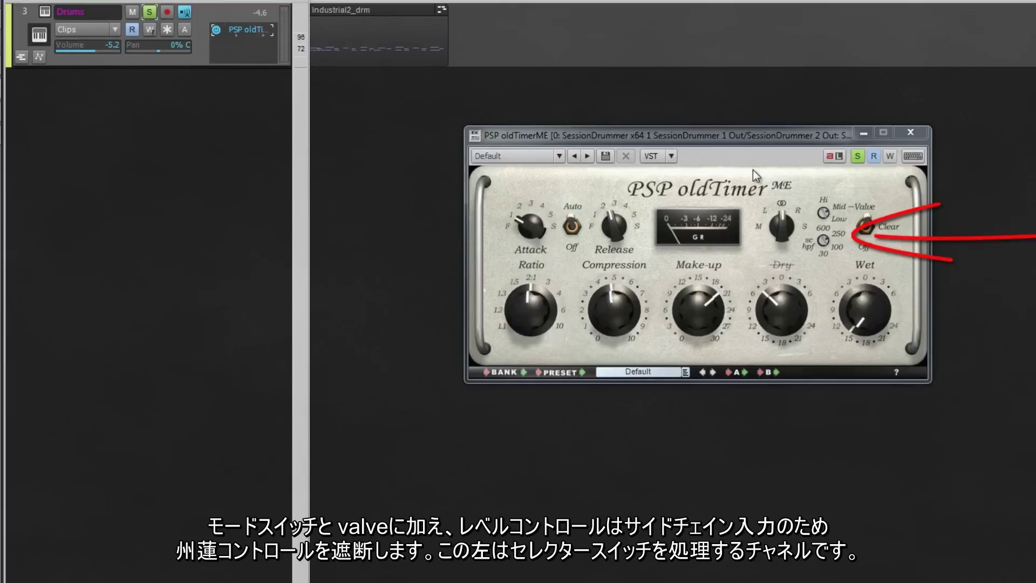
# - Try out the sidechain high-pass filter and the channel selector on the Drums oldTimerME, leaving the selector on stereo
pyautogui.click(824, 240)
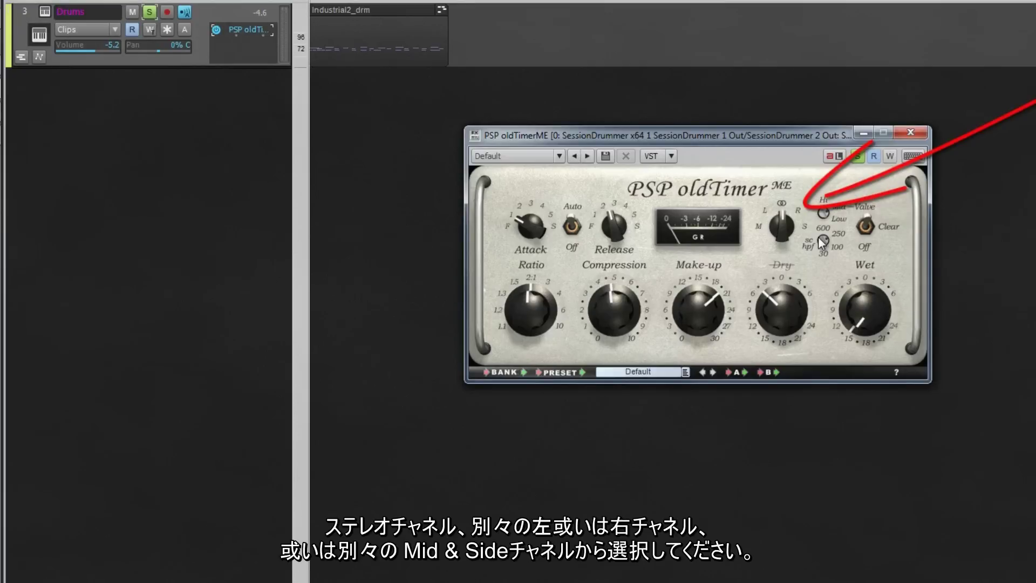
pyautogui.moveTo(781, 227)
pyautogui.mouseDown()
pyautogui.moveTo(777, 159)
pyautogui.moveTo(777, 198)
pyautogui.mouseUp()
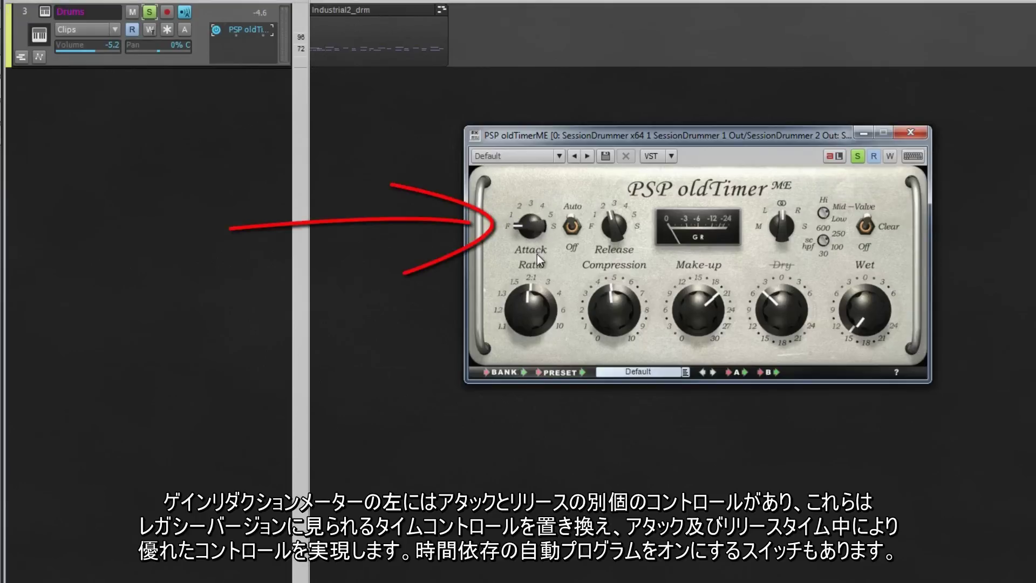
# - Set Attack to about 1.5 and Release to about 2, and switch the Auto mode off and back on
pyautogui.moveTo(512, 192)
pyautogui.mouseDown()
pyautogui.moveTo(512, 145)
pyautogui.moveTo(518, 178)
pyautogui.mouseUp()
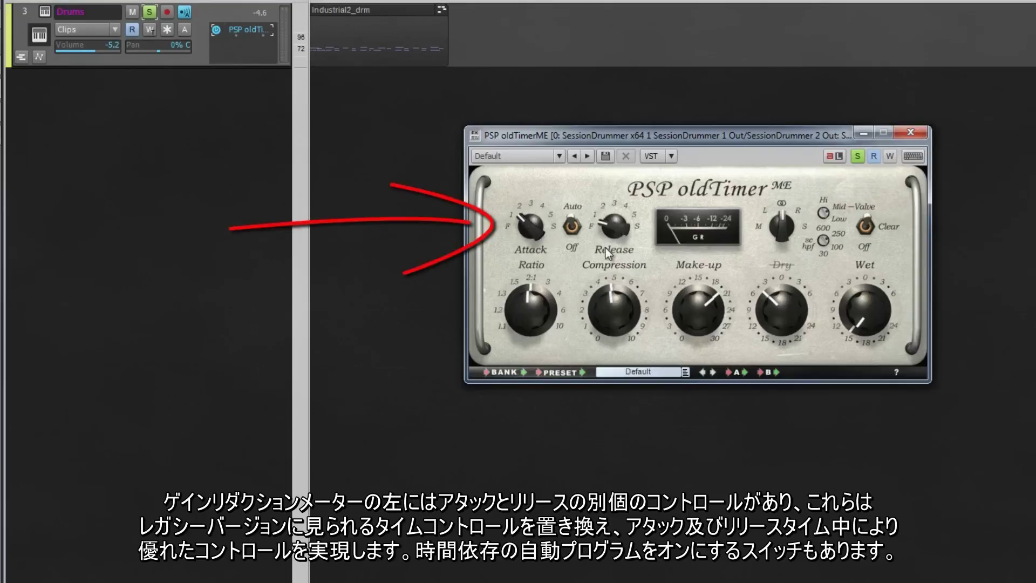
pyautogui.moveTo(608, 259)
pyautogui.mouseDown()
pyautogui.moveTo(614, 169)
pyautogui.moveTo(608, 227)
pyautogui.mouseUp()
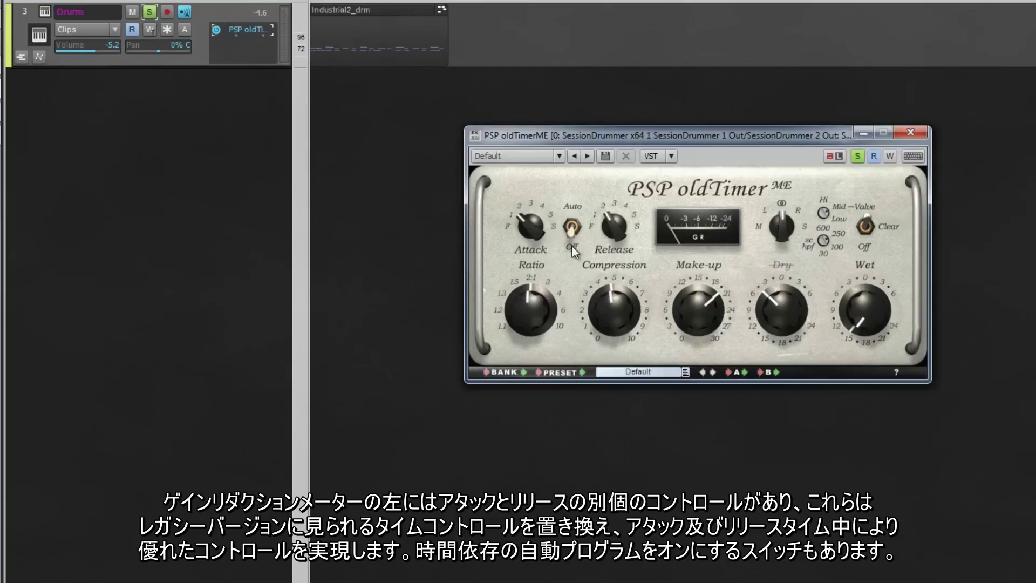
pyautogui.click(573, 226)
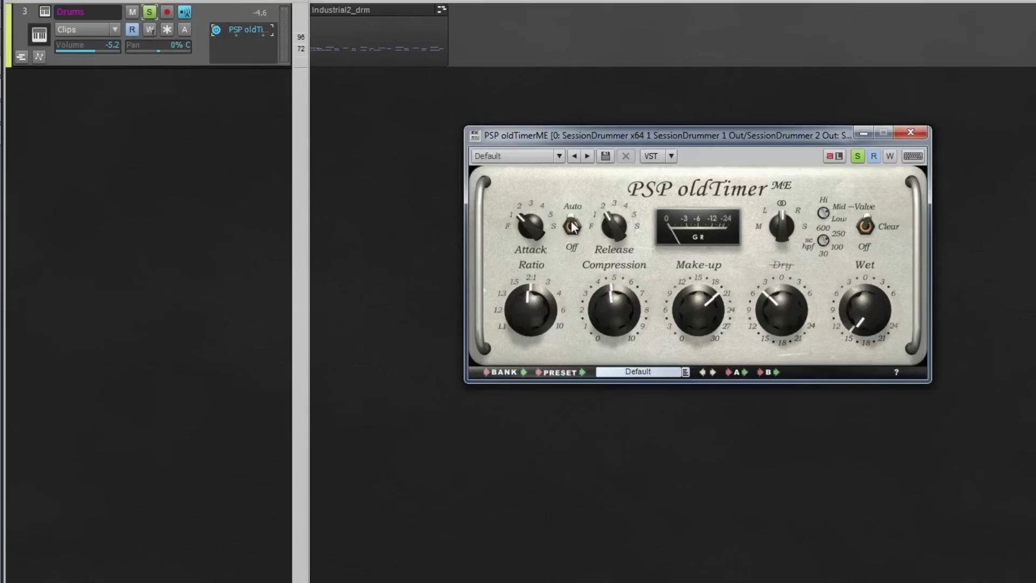
# - Try Make-up gains of 16.5 and 20 on the Drums compressor, ending at 12.0
pyautogui.moveTo(697, 305); pyautogui.dragTo(705, 328)
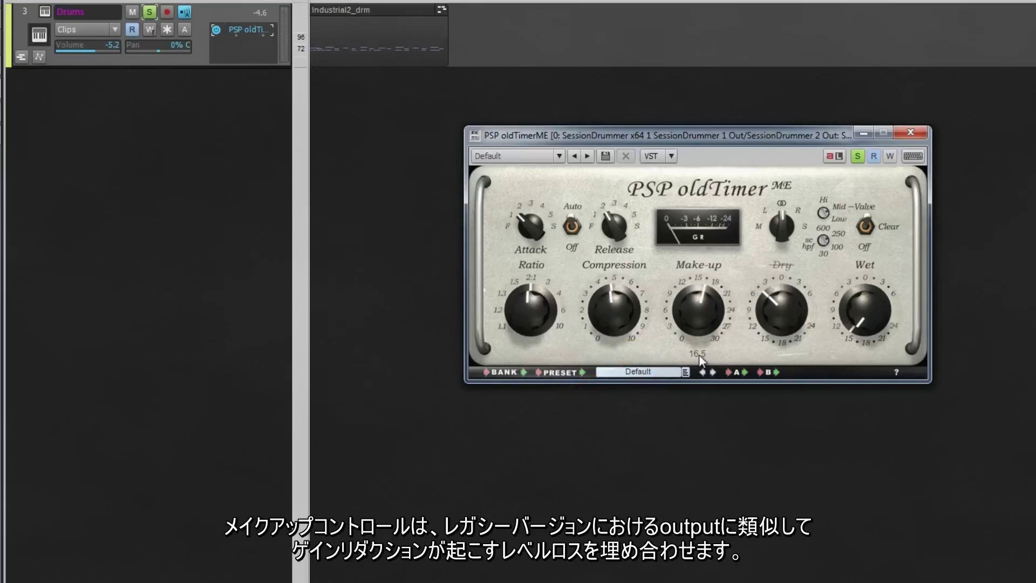
pyautogui.click(698, 355)
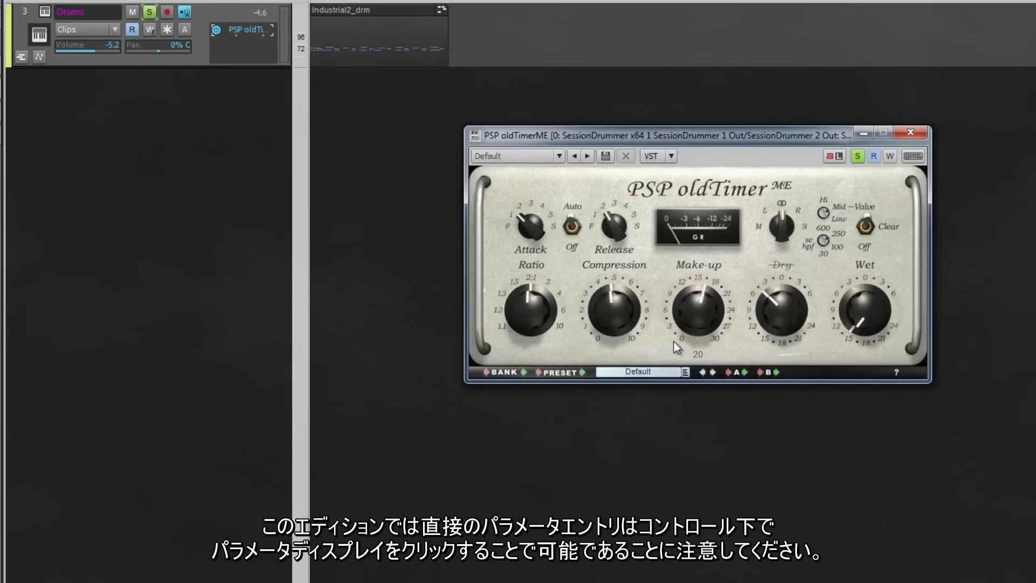
pyautogui.press('Return')
pyautogui.moveTo(688, 327); pyautogui.dragTo(700, 325)
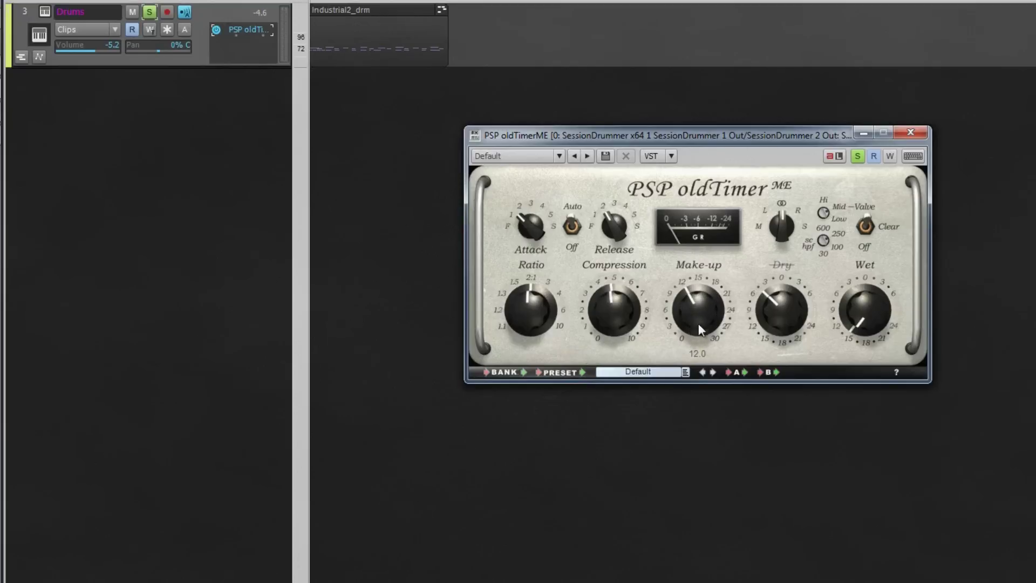
# - Set the Dry level to -4.5 and the Wet level to -15.5, and try muting and unmuting both signals
pyautogui.moveTo(779, 302)
pyautogui.mouseDown()
pyautogui.moveTo(775, 342)
pyautogui.moveTo(775, 299)
pyautogui.mouseUp()
pyautogui.moveTo(860, 318)
pyautogui.mouseDown()
pyautogui.moveTo(855, 283)
pyautogui.moveTo(855, 314)
pyautogui.mouseUp()
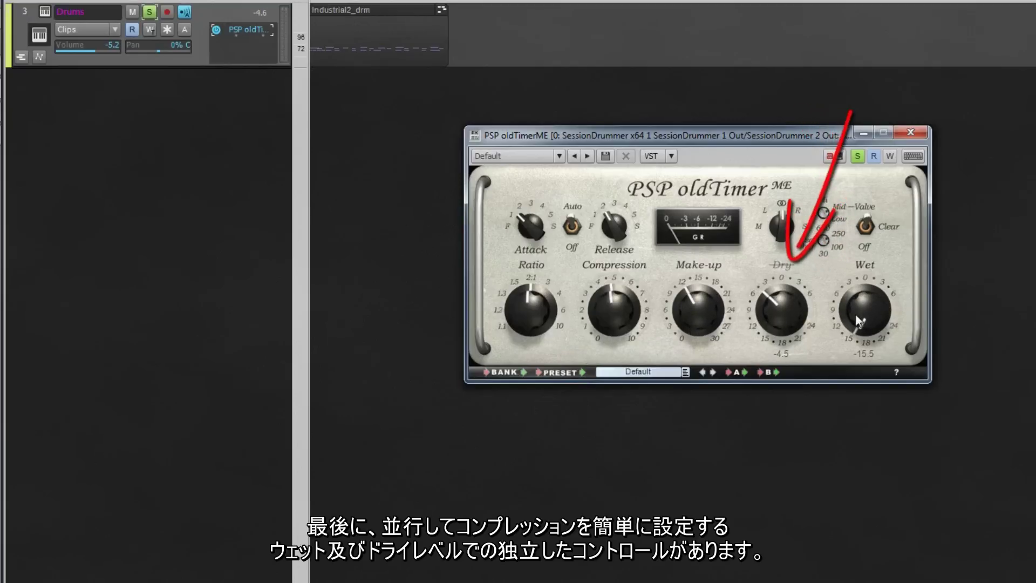
pyautogui.keyDown('ctrl'); pyautogui.click(780, 265); pyautogui.keyUp('ctrl')
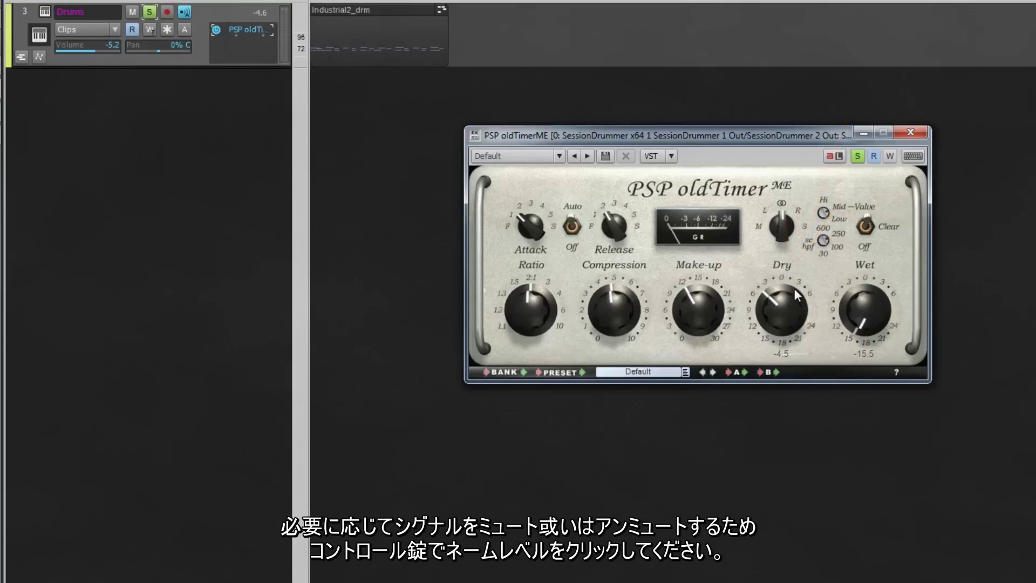
pyautogui.keyDown('ctrl'); pyautogui.click(861, 267); pyautogui.keyUp('ctrl')
pyautogui.moveTo(779, 278)
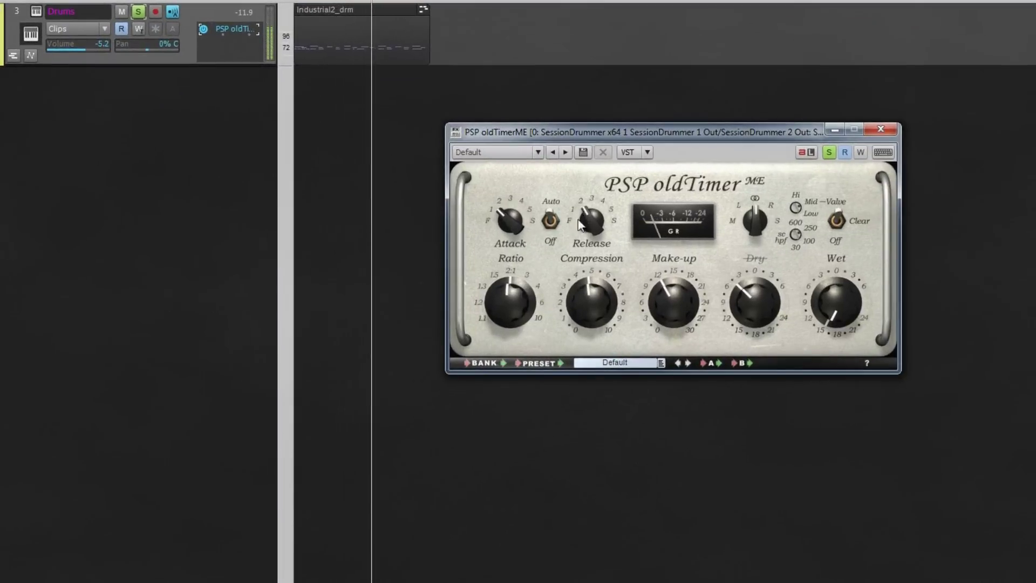
# - Set the Drums compressor to Ratio 10:1, Compression 5.25 and Make-up 15.0 during playback
pyautogui.moveTo(509, 302); pyautogui.dragTo(496, 216)
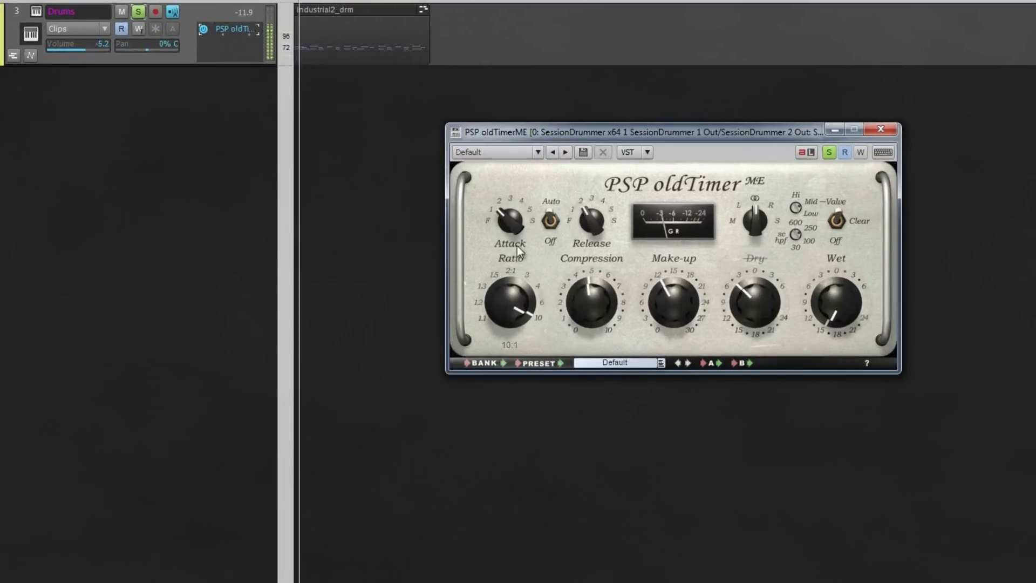
pyautogui.click(587, 303)
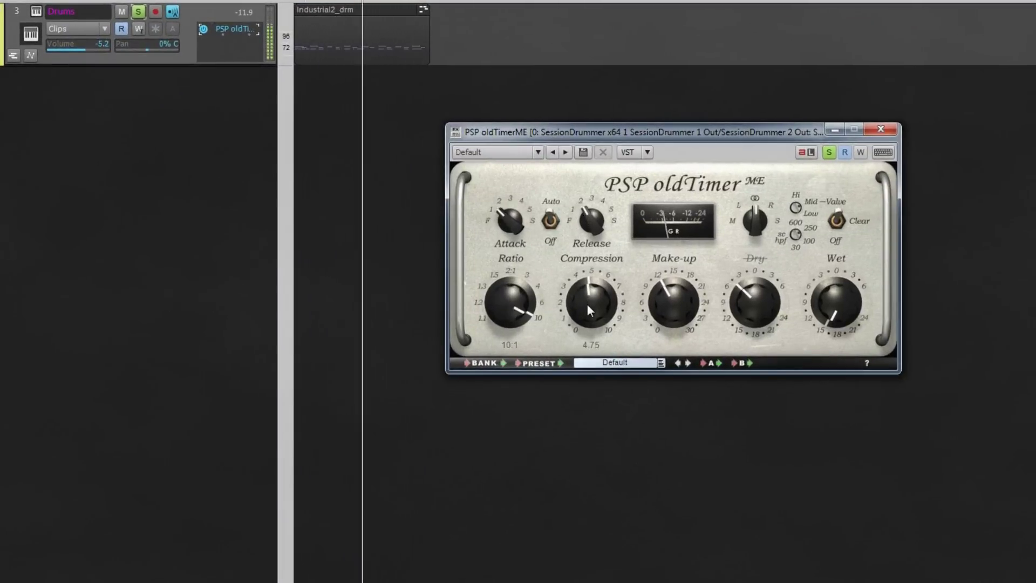
pyautogui.moveTo(590, 303); pyautogui.dragTo(591, 296)
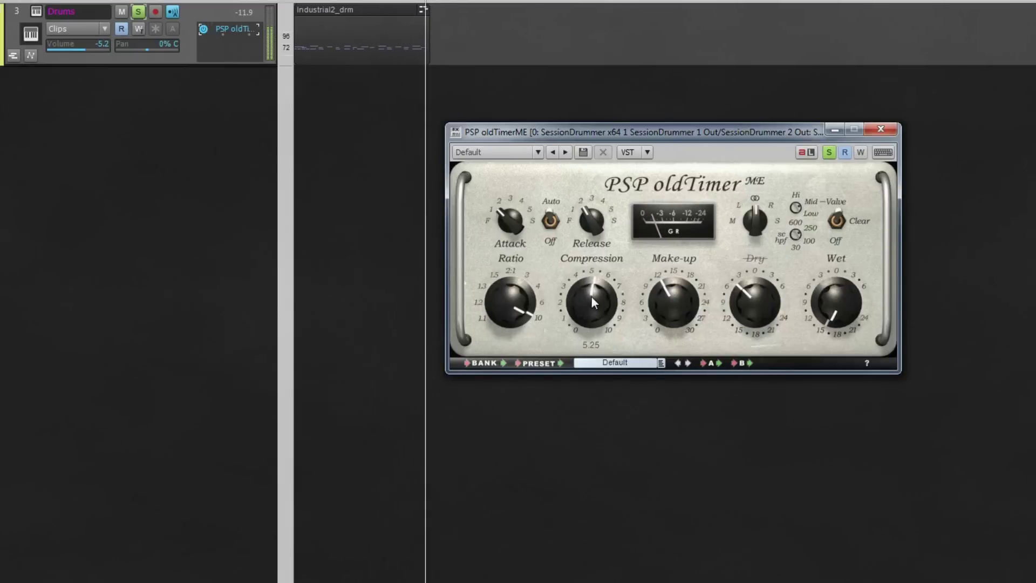
pyautogui.moveTo(666, 302); pyautogui.dragTo(668, 287)
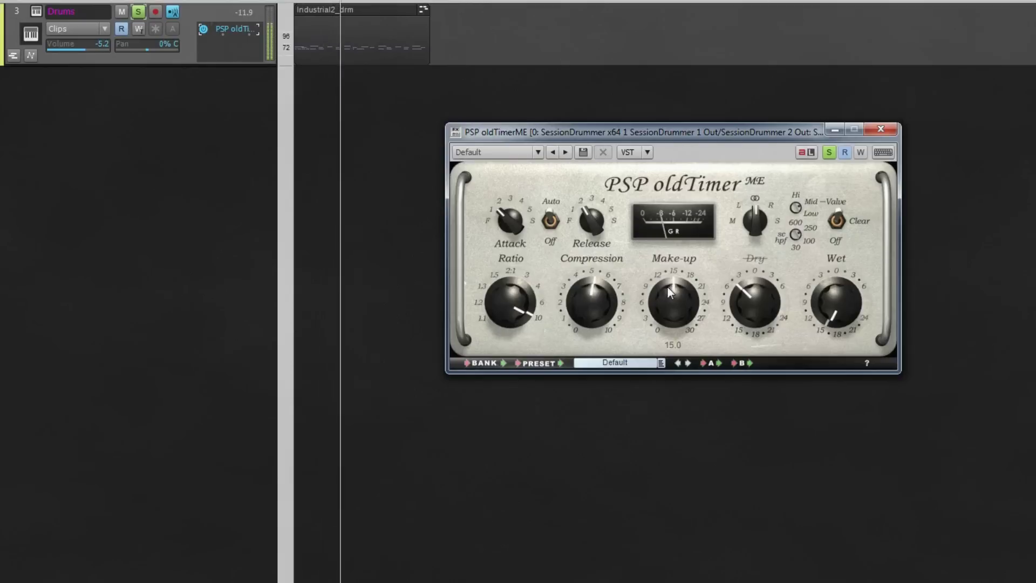
# - Blend the unmuted Dry signal at -3.5 with Wet at -16.5, and compare Off with Valve on the drums
pyautogui.click(761, 264)
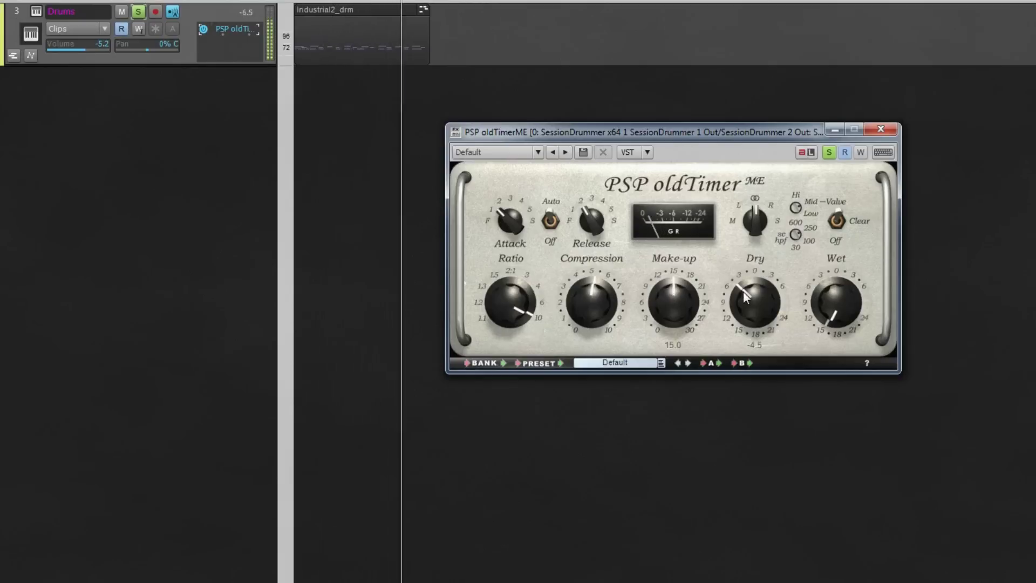
pyautogui.moveTo(743, 292); pyautogui.dragTo(743, 285)
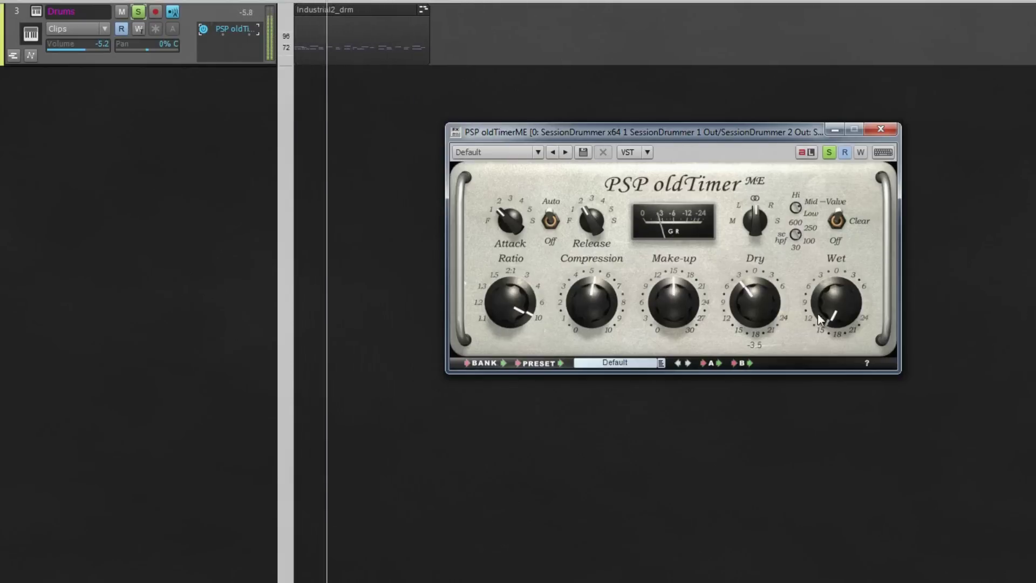
pyautogui.click(846, 307)
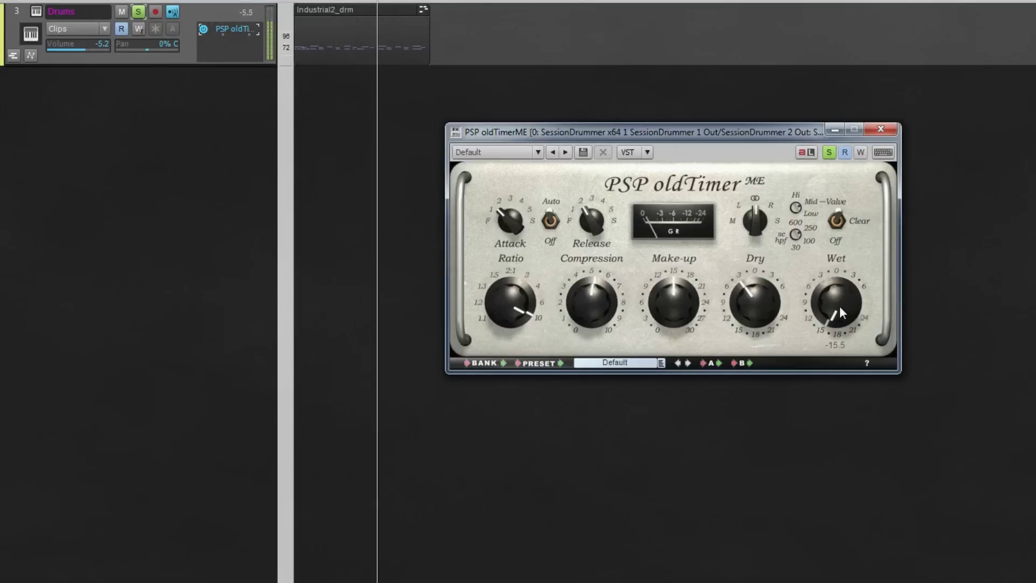
pyautogui.moveTo(839, 306); pyautogui.dragTo(838, 311)
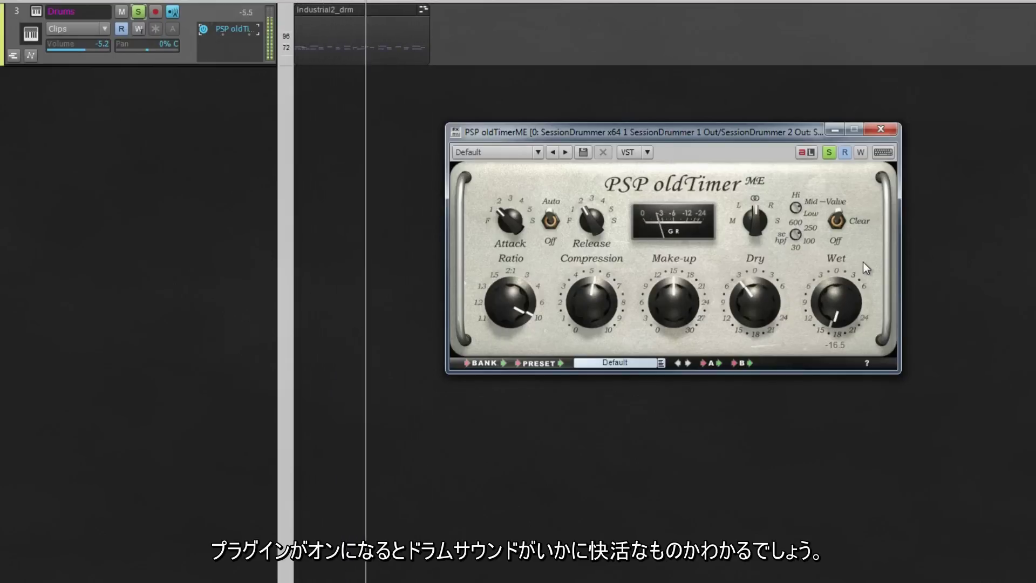
pyautogui.click(836, 220)
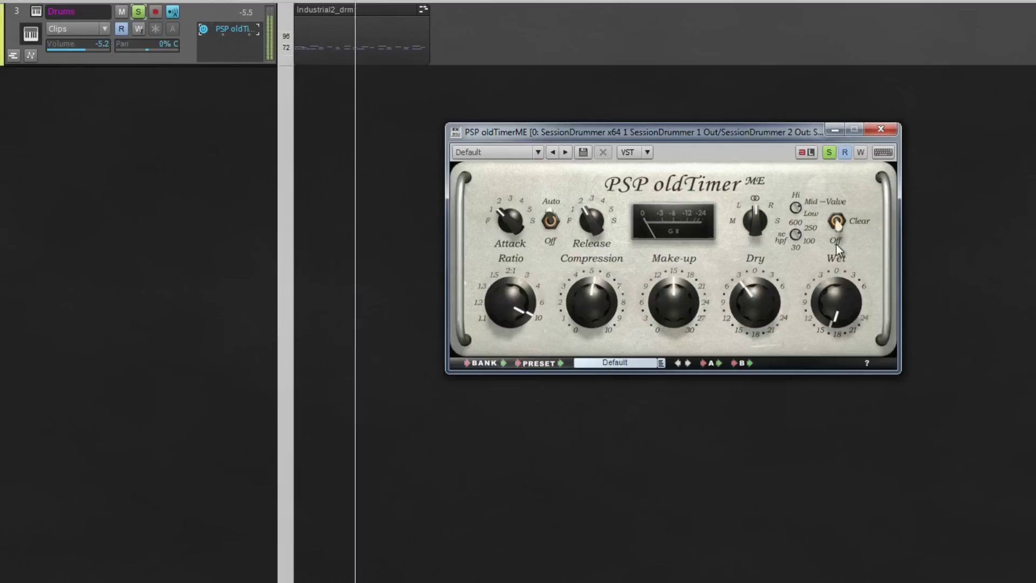
pyautogui.click(836, 201)
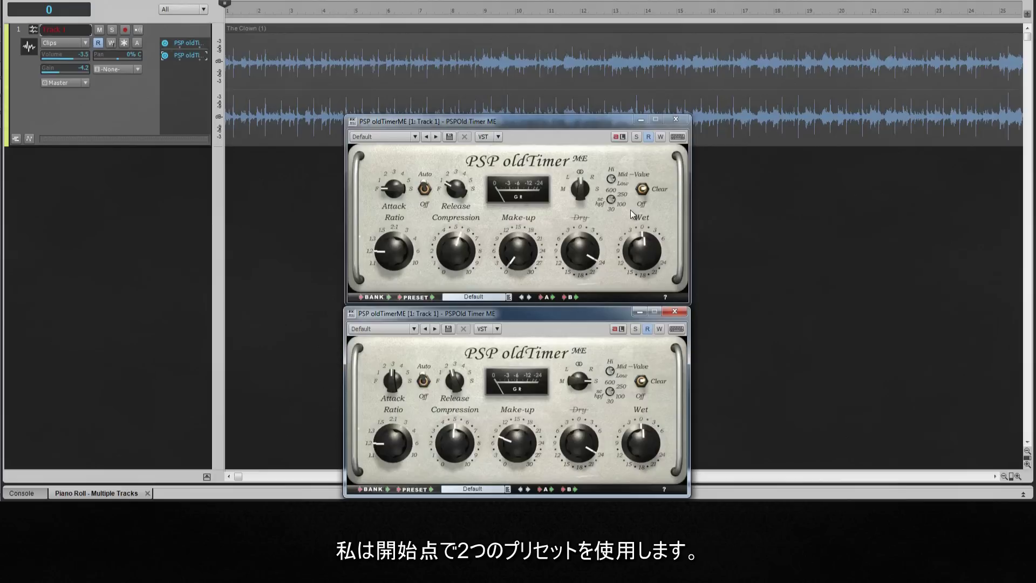
# - Load the Solid Mono preset in Track 1's first oldTimerME and the Expanded Stereo preset in the second
pyautogui.click(508, 297)
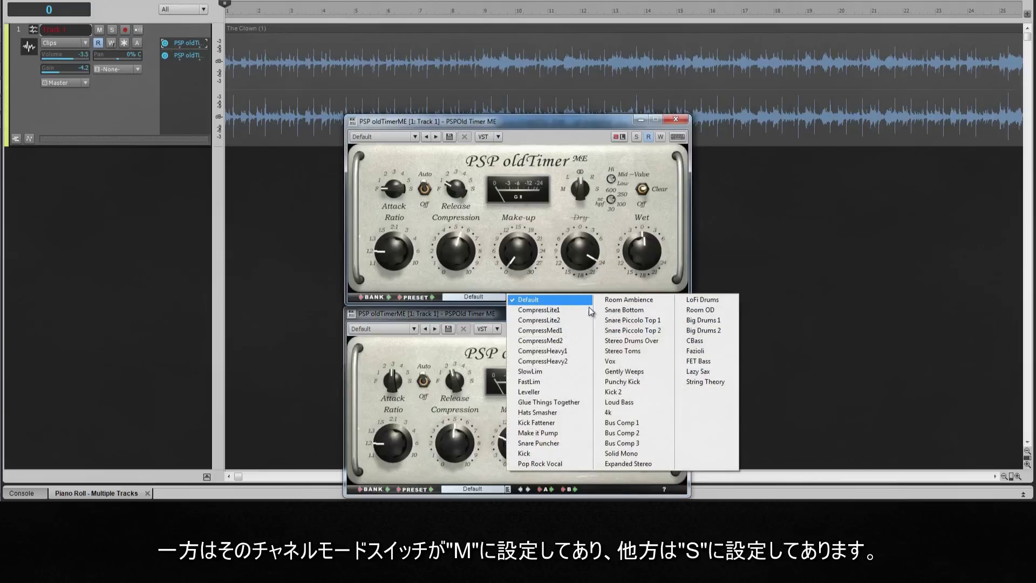
pyautogui.click(626, 454)
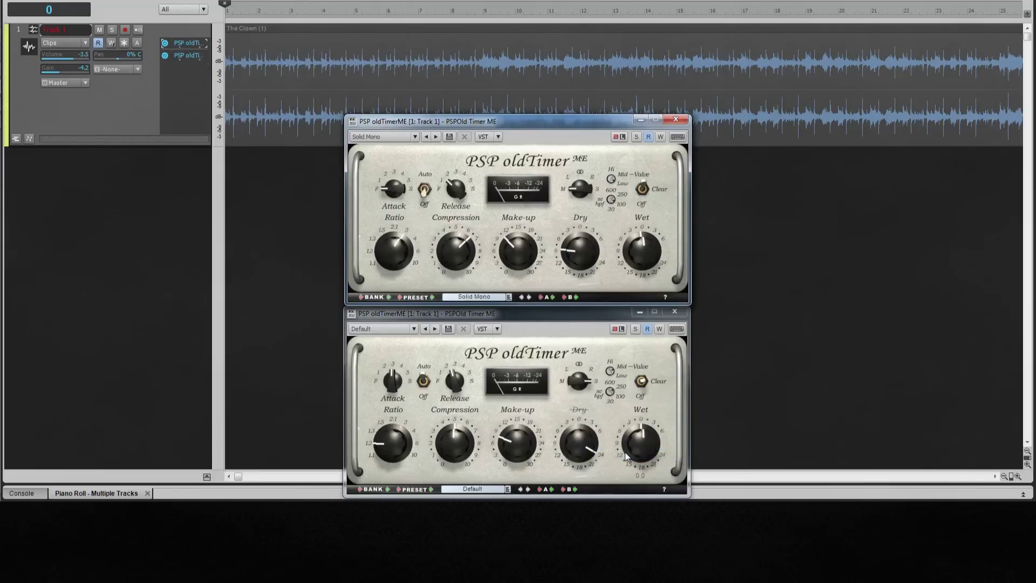
pyautogui.moveTo(514, 417)
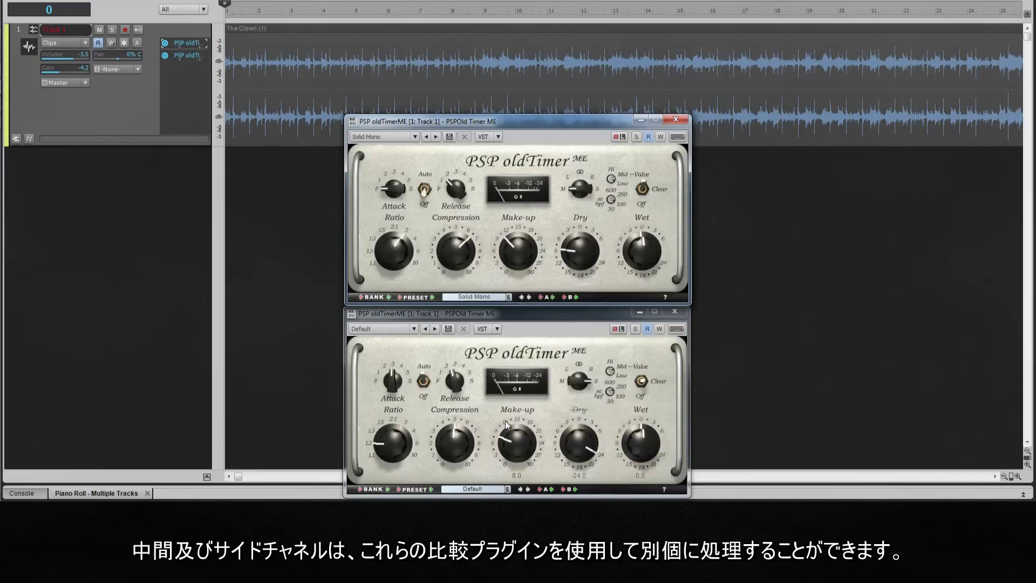
pyautogui.click(507, 487)
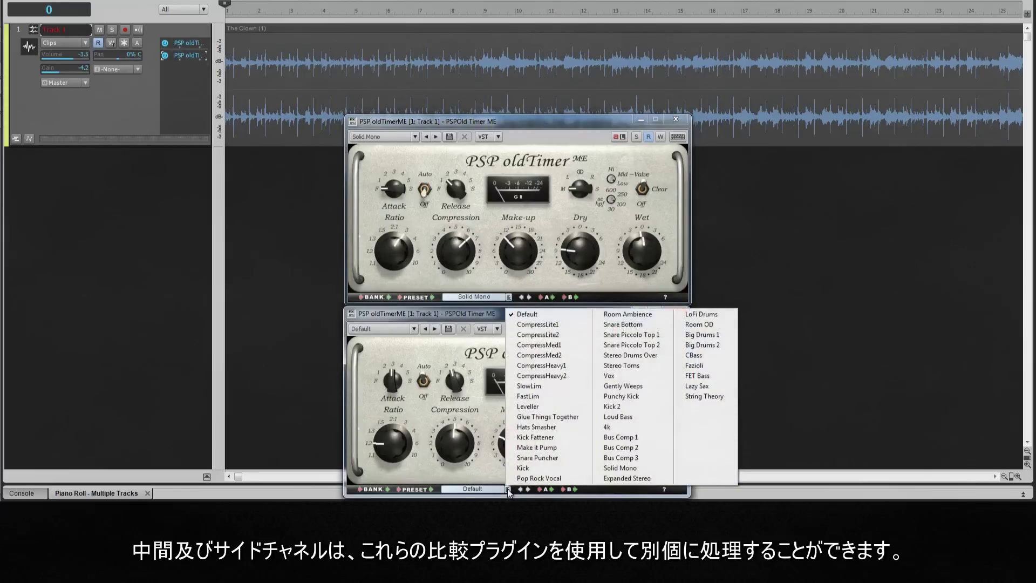
pyautogui.click(619, 477)
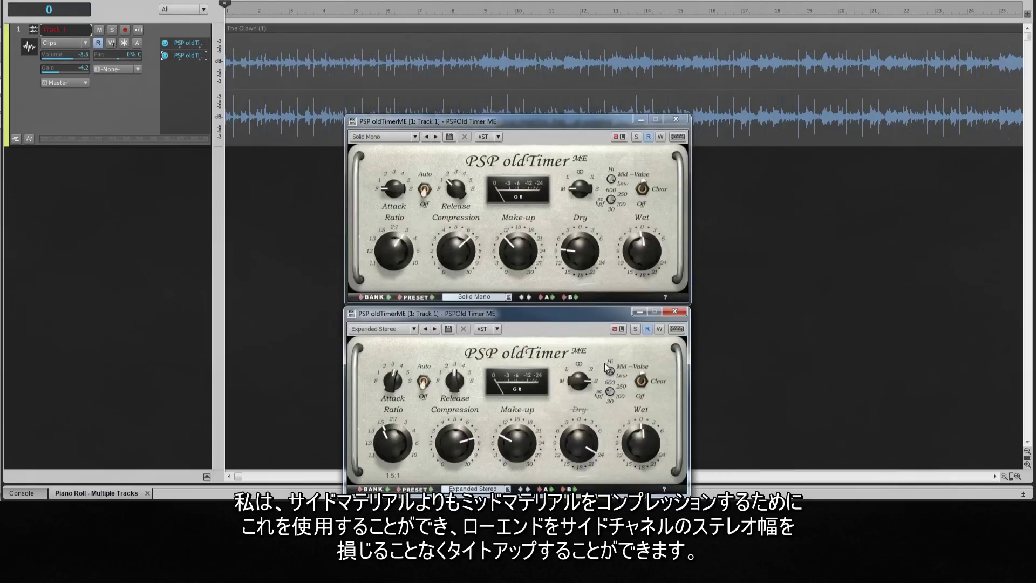
# - Solo Track 1 and play it through both compressors
pyautogui.press('s')
pyautogui.moveTo(558, 280)
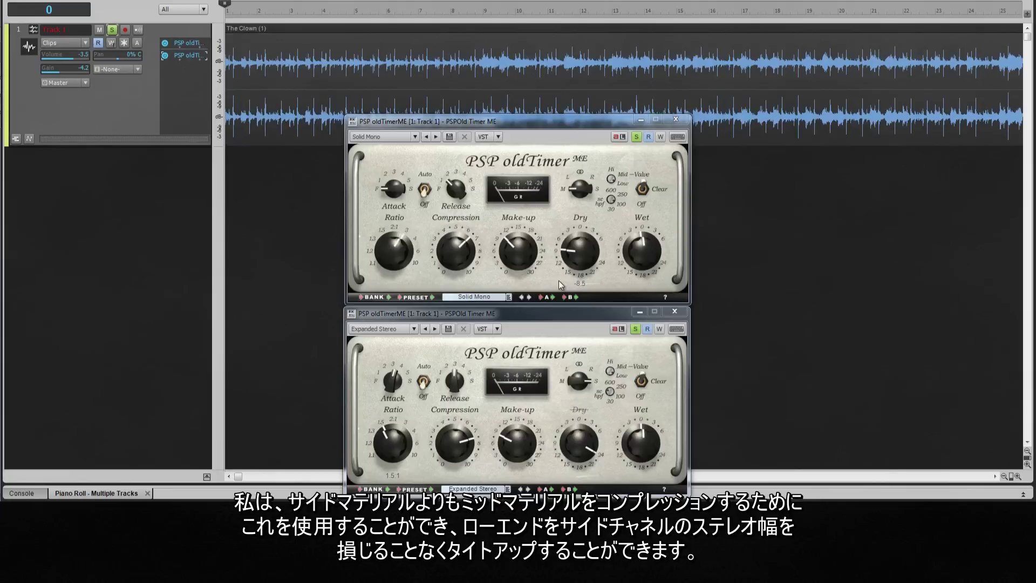
pyautogui.press('space')
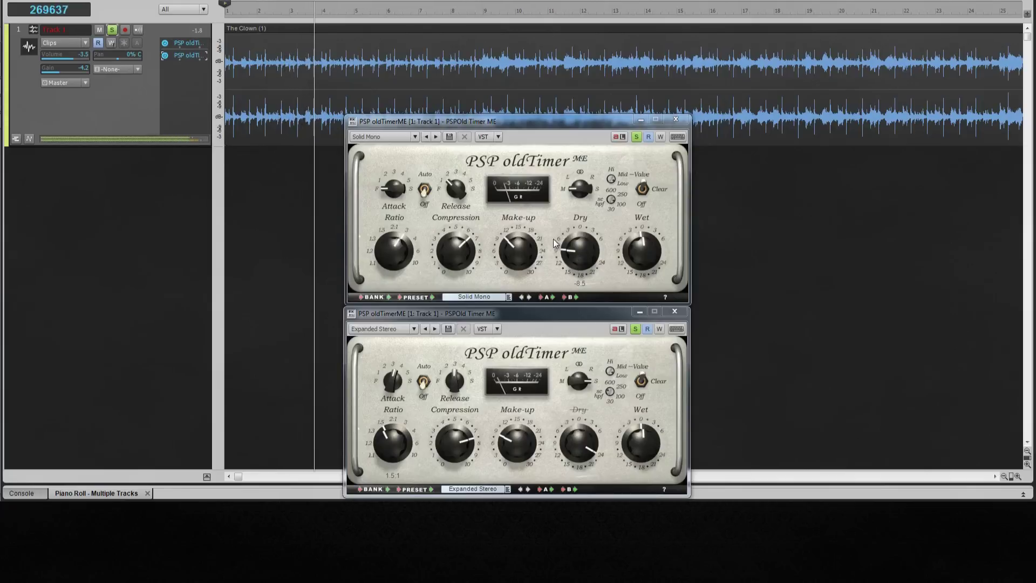
# - Set the Solid Mono compressor's Compression to about 5 and Make-up to about 9, and mute its Dry signal
pyautogui.click(453, 243)
pyautogui.moveTo(450, 241); pyautogui.dragTo(455, 268)
pyautogui.moveTo(517, 241)
pyautogui.moveTo(517, 245); pyautogui.dragTo(517, 253)
pyautogui.moveTo(586, 241)
pyautogui.click(581, 217)
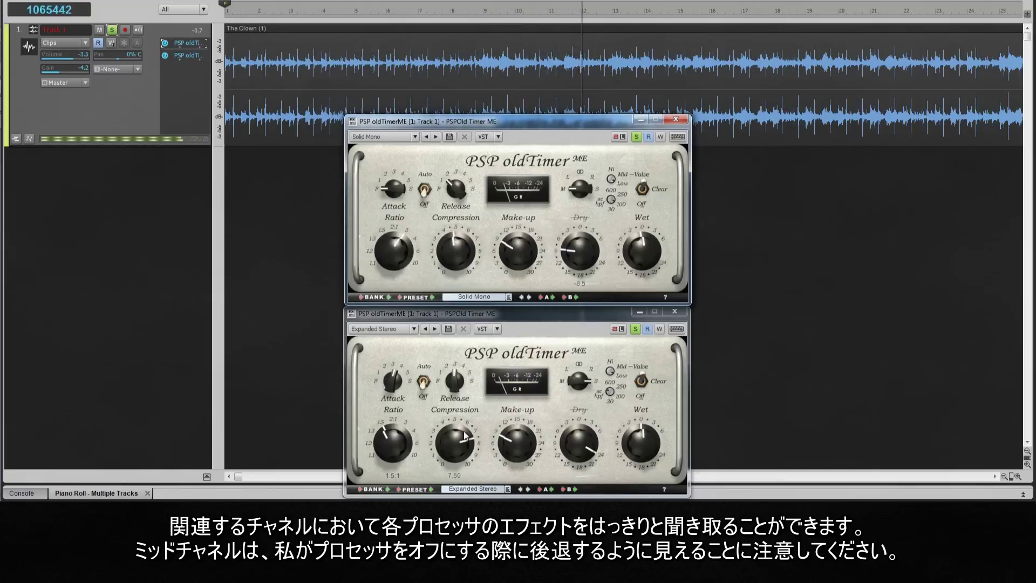
# - Lower the Expanded Stereo compressor's Compression to about 3 while the track plays
pyautogui.moveTo(448, 427)
pyautogui.moveTo(449, 427); pyautogui.dragTo(464, 501)
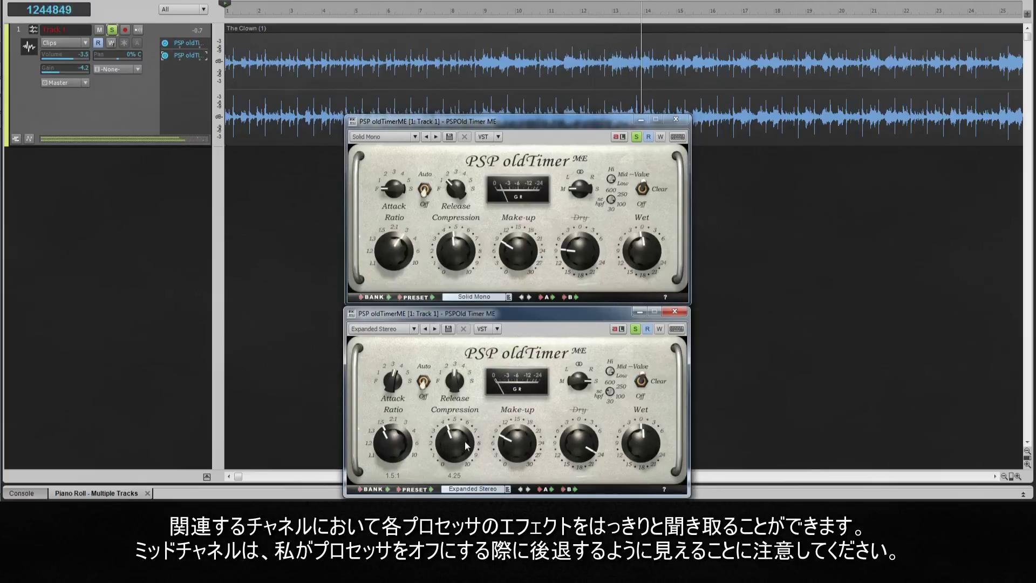
pyautogui.moveTo(511, 441)
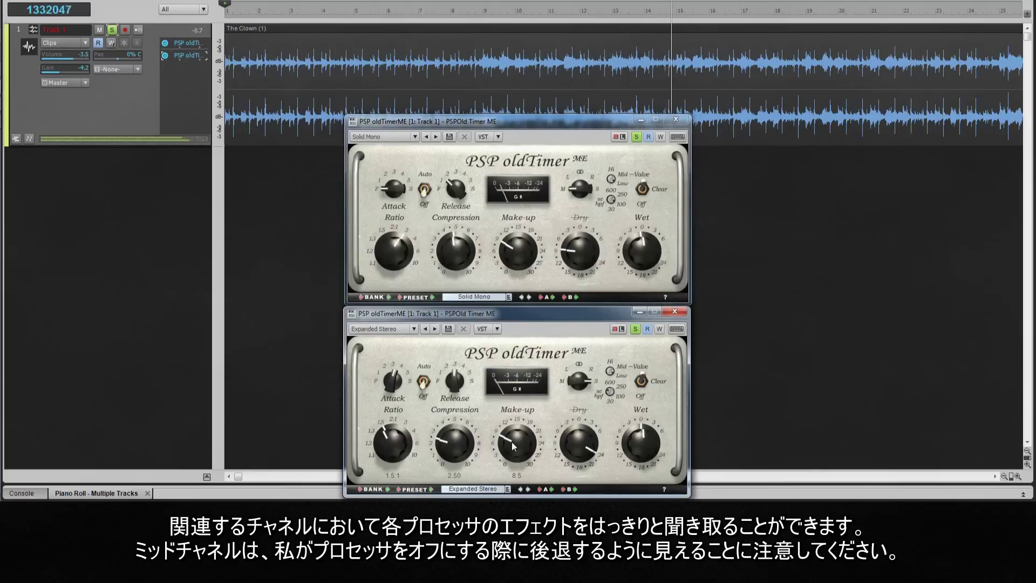
pyautogui.moveTo(453, 443); pyautogui.dragTo(454, 438)
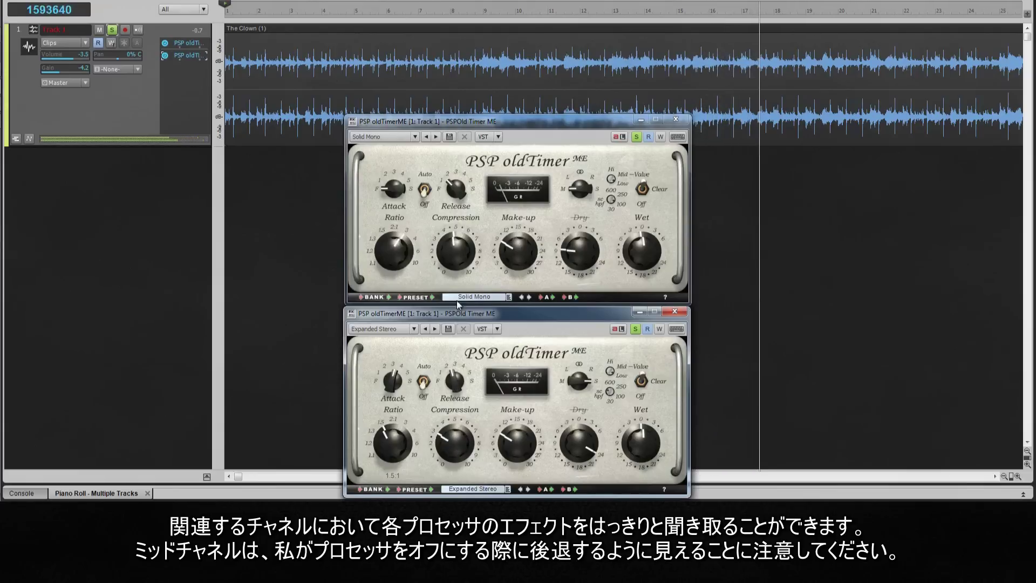
# - Unmute the Solid Mono compressor's Dry signal and set its level to about -11.5
pyautogui.moveTo(442, 252)
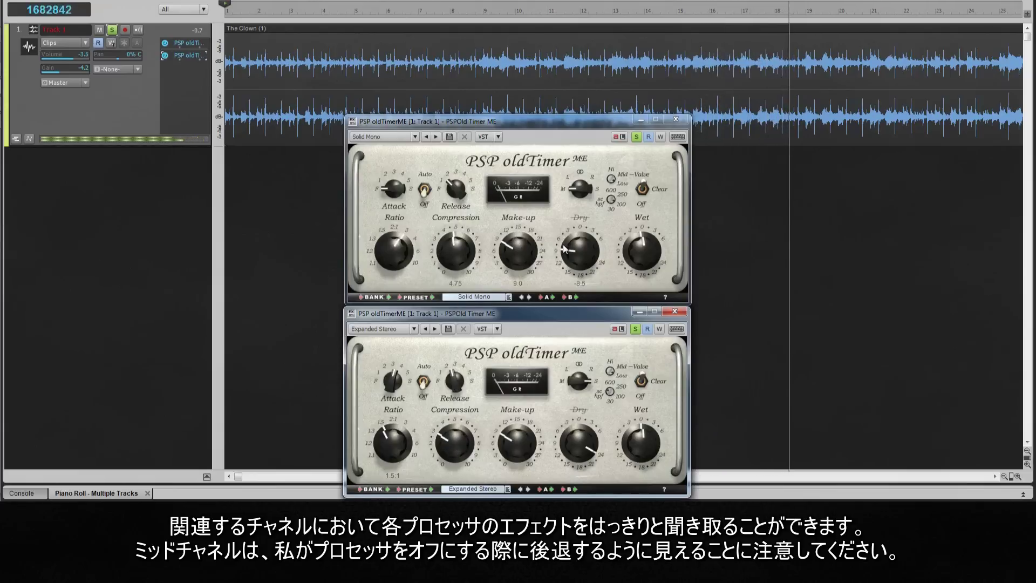
pyautogui.moveTo(578, 221)
pyautogui.moveTo(577, 249); pyautogui.dragTo(574, 262)
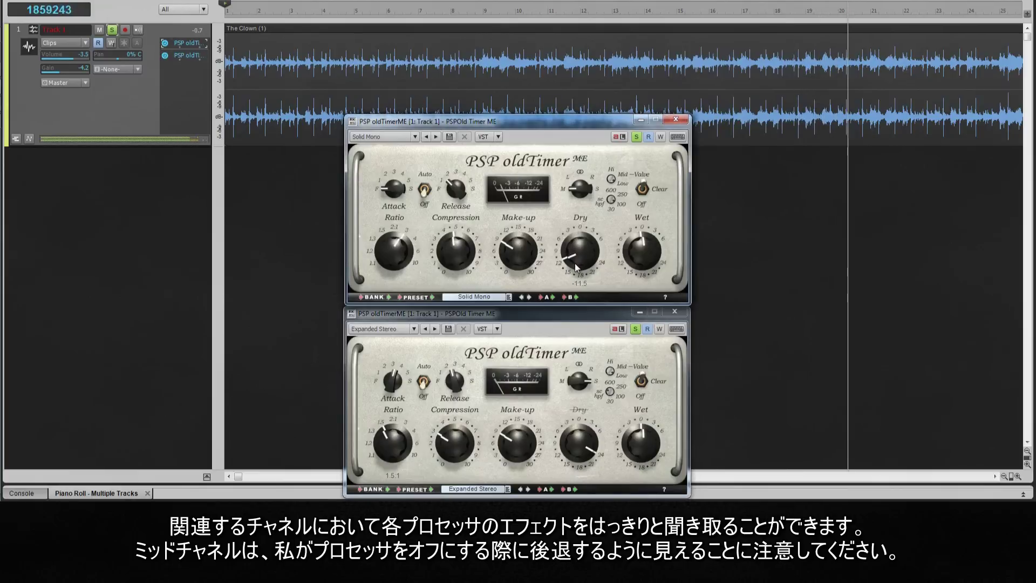
# - Compare Off with Clear on the Solid Mono compressor and on the Expanded Stereo compressor, and stop playback
pyautogui.click(655, 188)
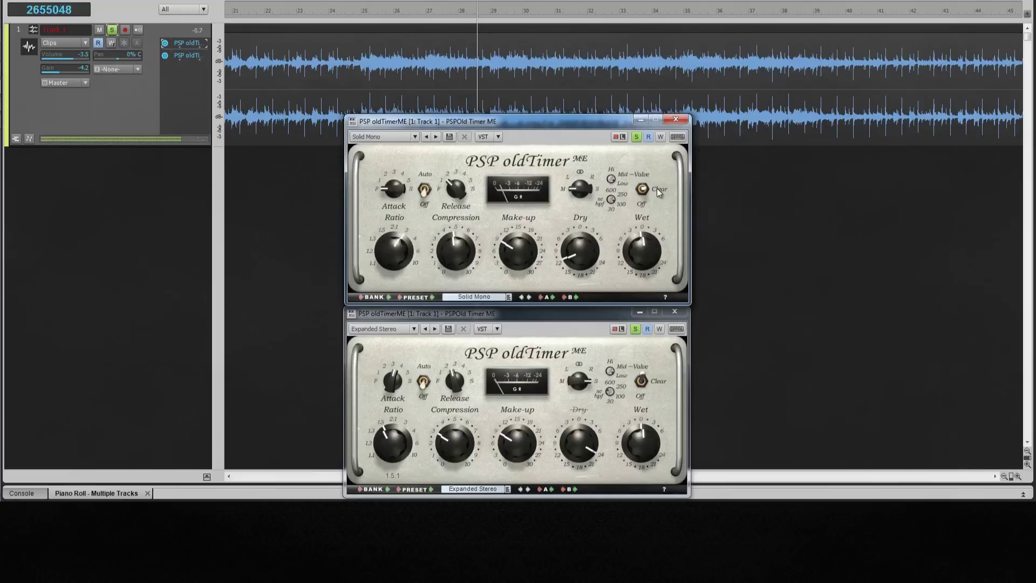
pyautogui.click(647, 179)
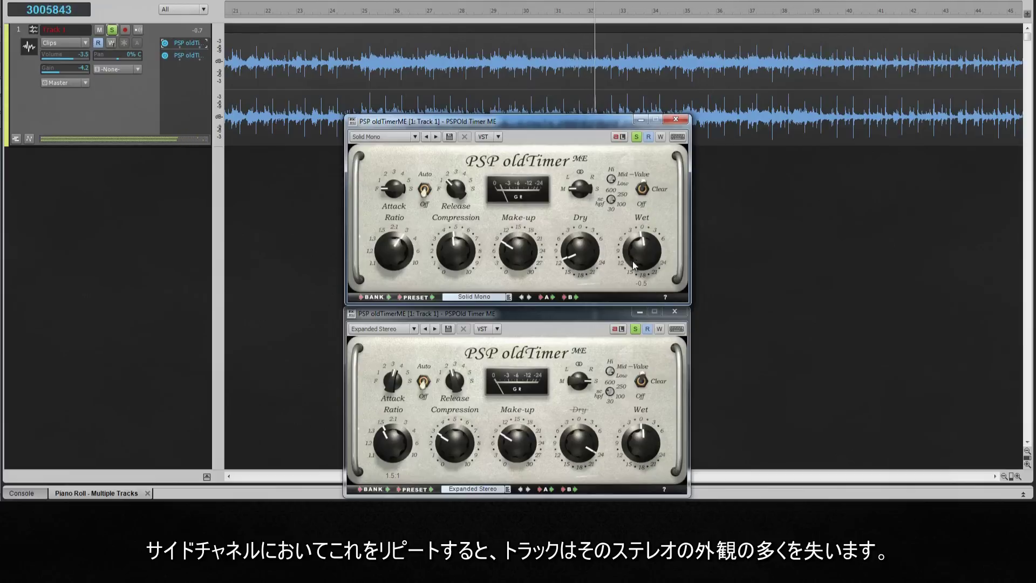
pyautogui.click(643, 397)
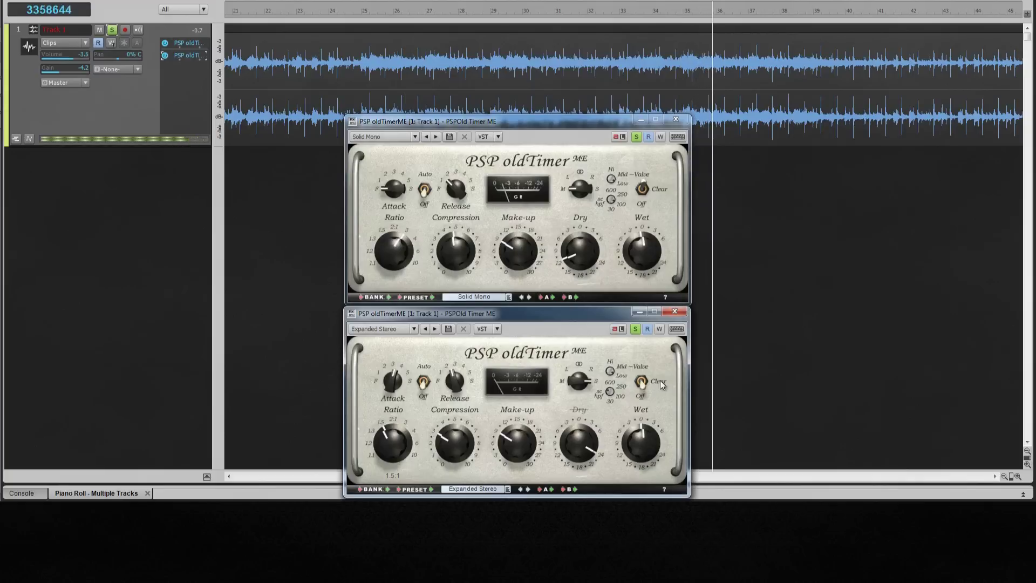
pyautogui.click(645, 382)
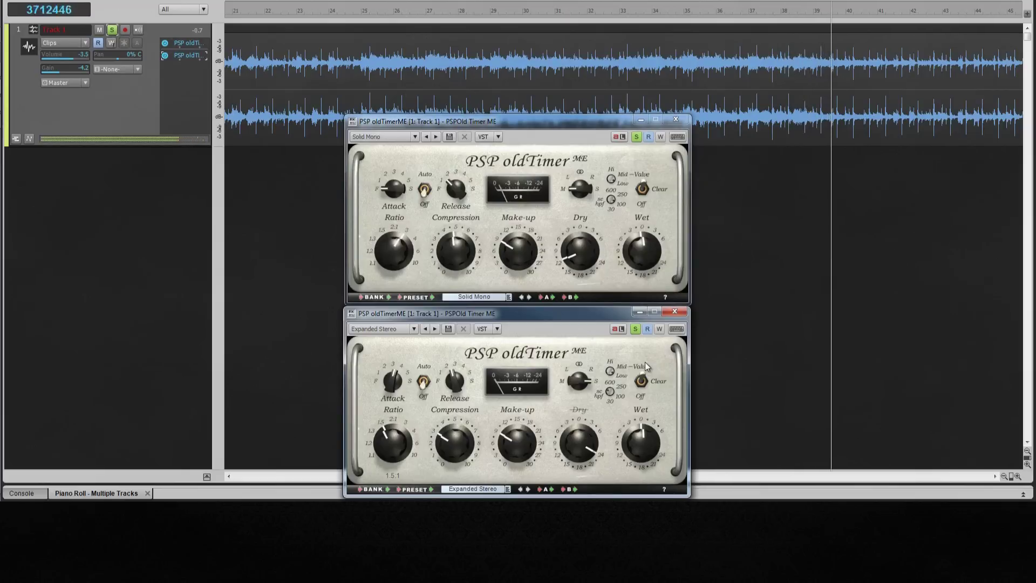
pyautogui.press('space')
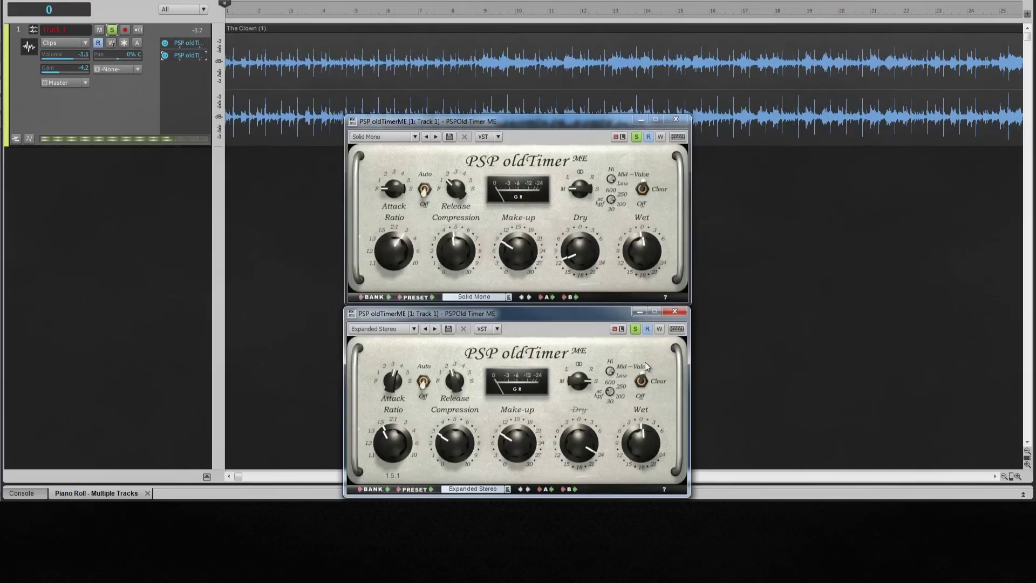